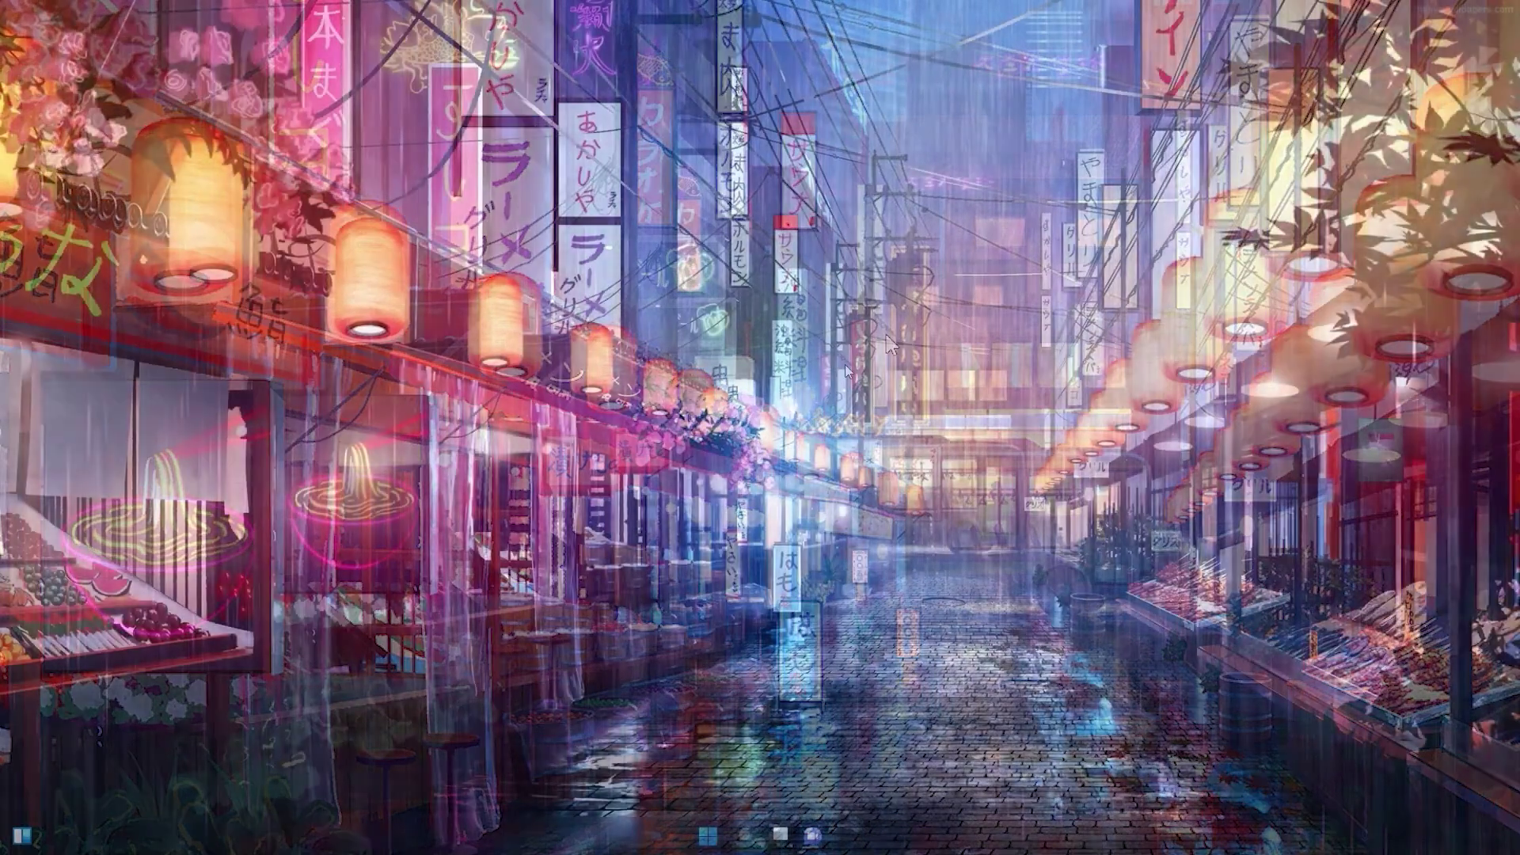
- Launch the NVIDIA Control Panel from the desktop menu and maximize its window
{"action": "right_click", "coordinate": [848, 368]}
{"action": "left_click", "coordinate": [960, 596]}
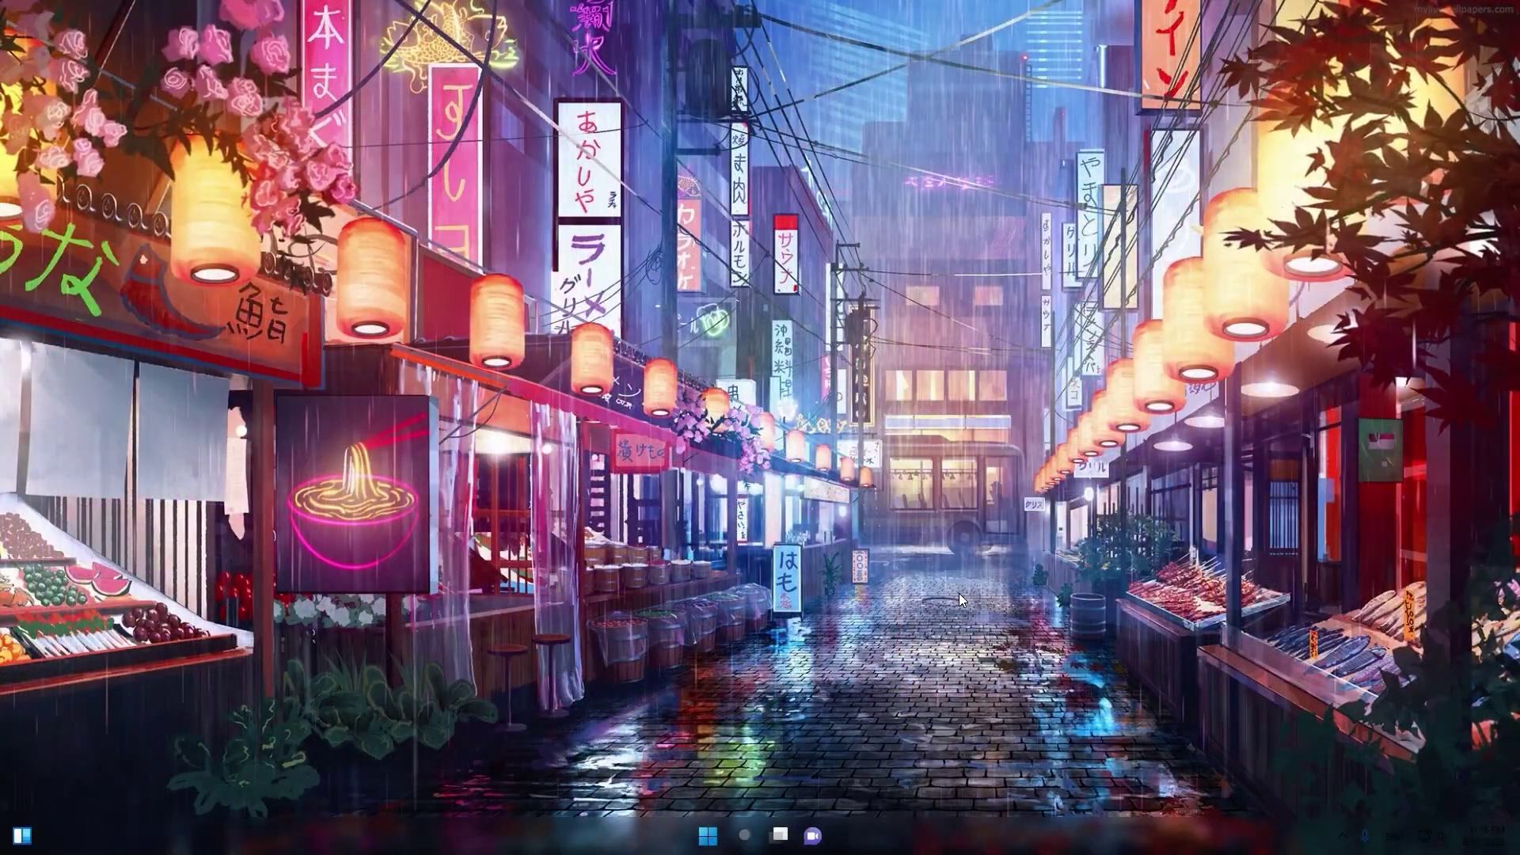
{"action": "left_click", "coordinate": [1055, 700]}
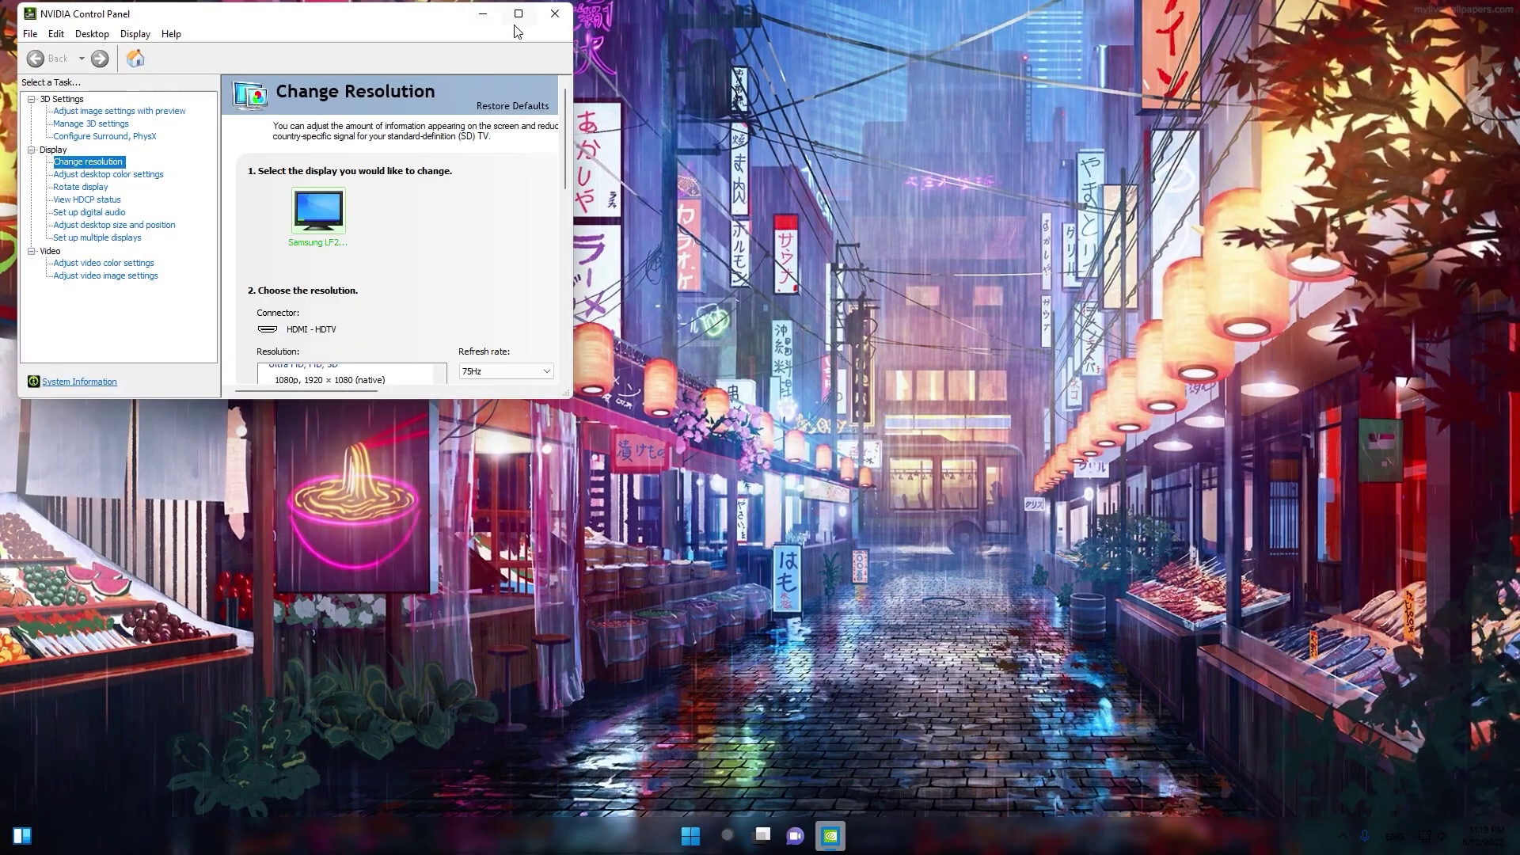
{"action": "double_click", "coordinate": [459, 8]}
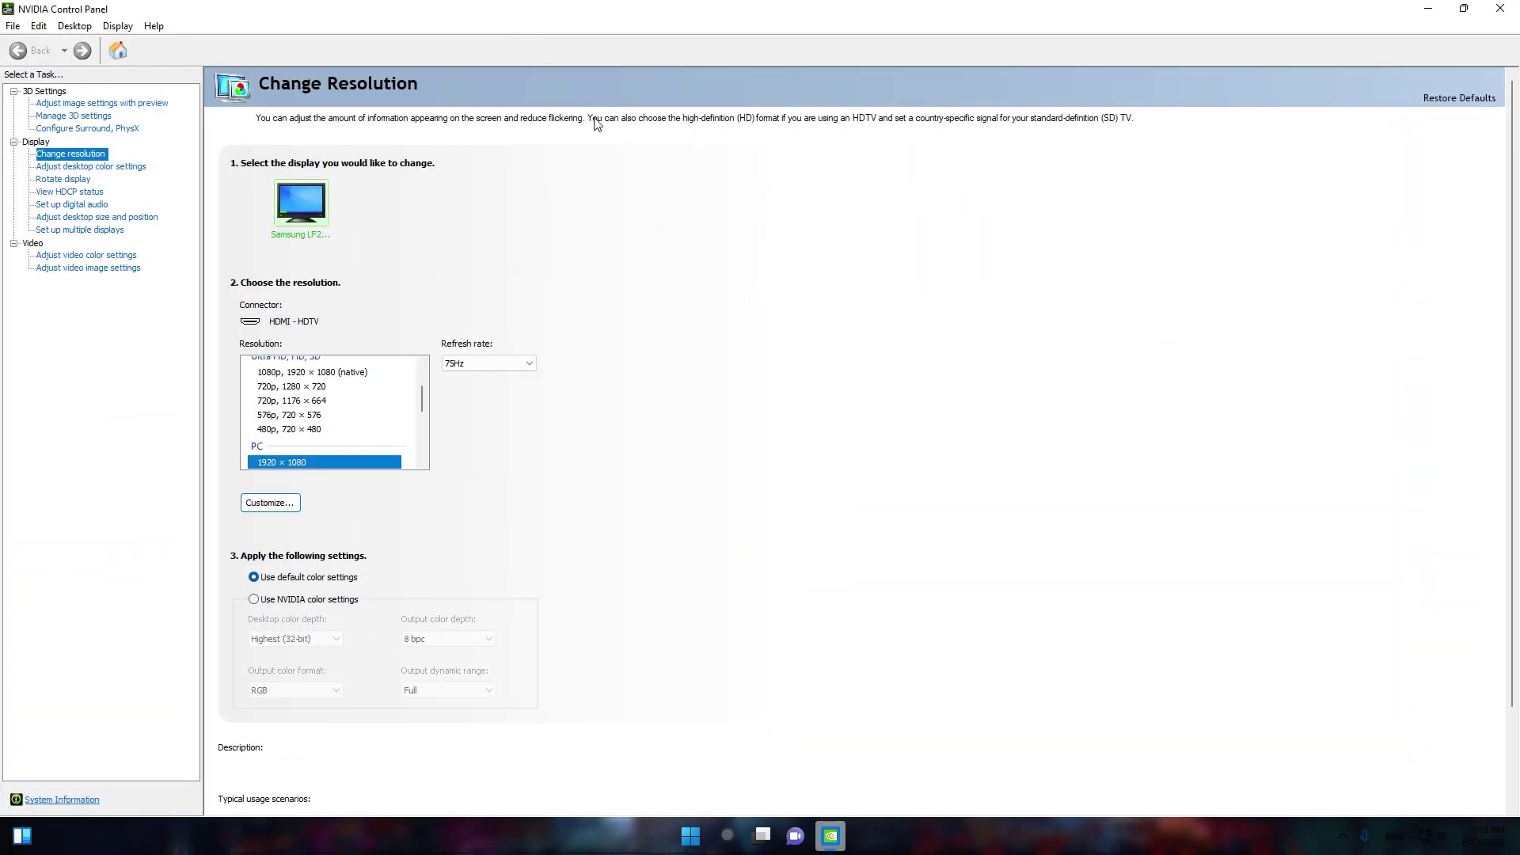
- Create a custom 750 × 500 resolution at 75 Hz, test it and keep it
{"action": "left_click", "coordinate": [273, 504]}
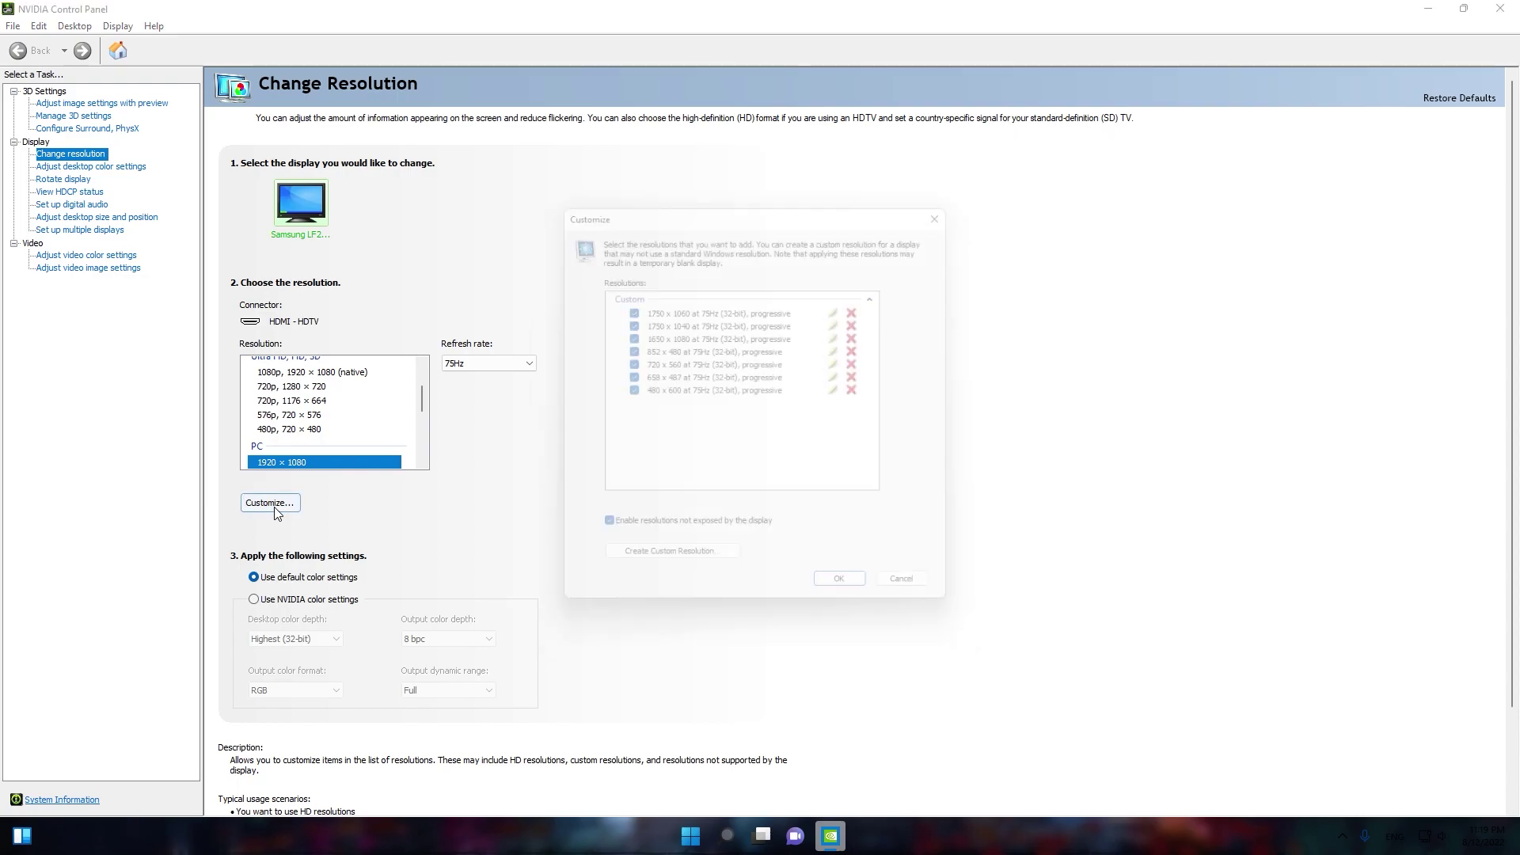
{"action": "left_click", "coordinate": [687, 573]}
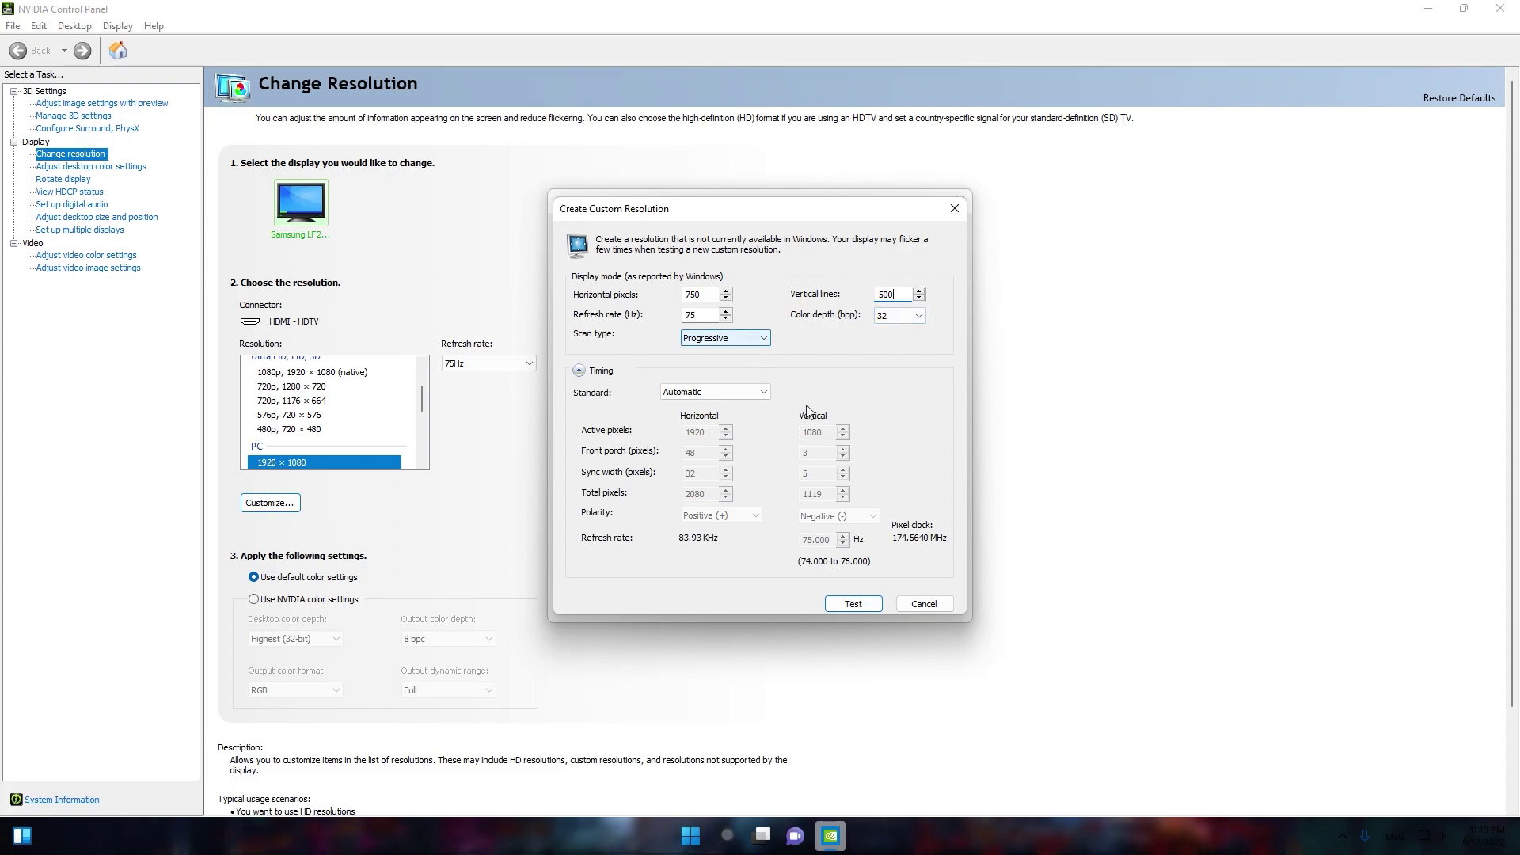
{"action": "left_click", "coordinate": [852, 605]}
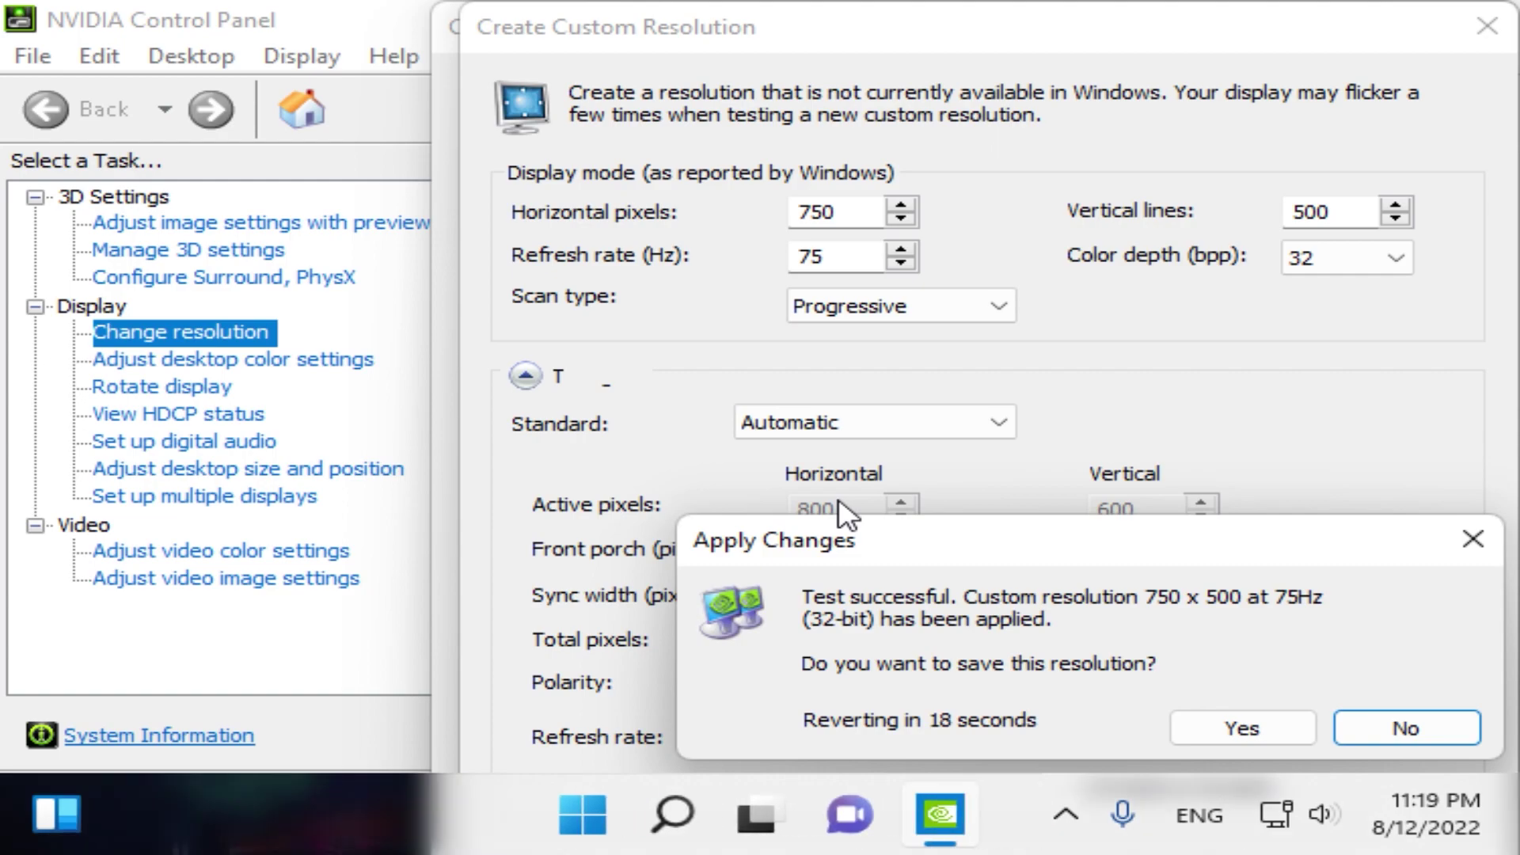
{"action": "left_click", "coordinate": [1242, 725]}
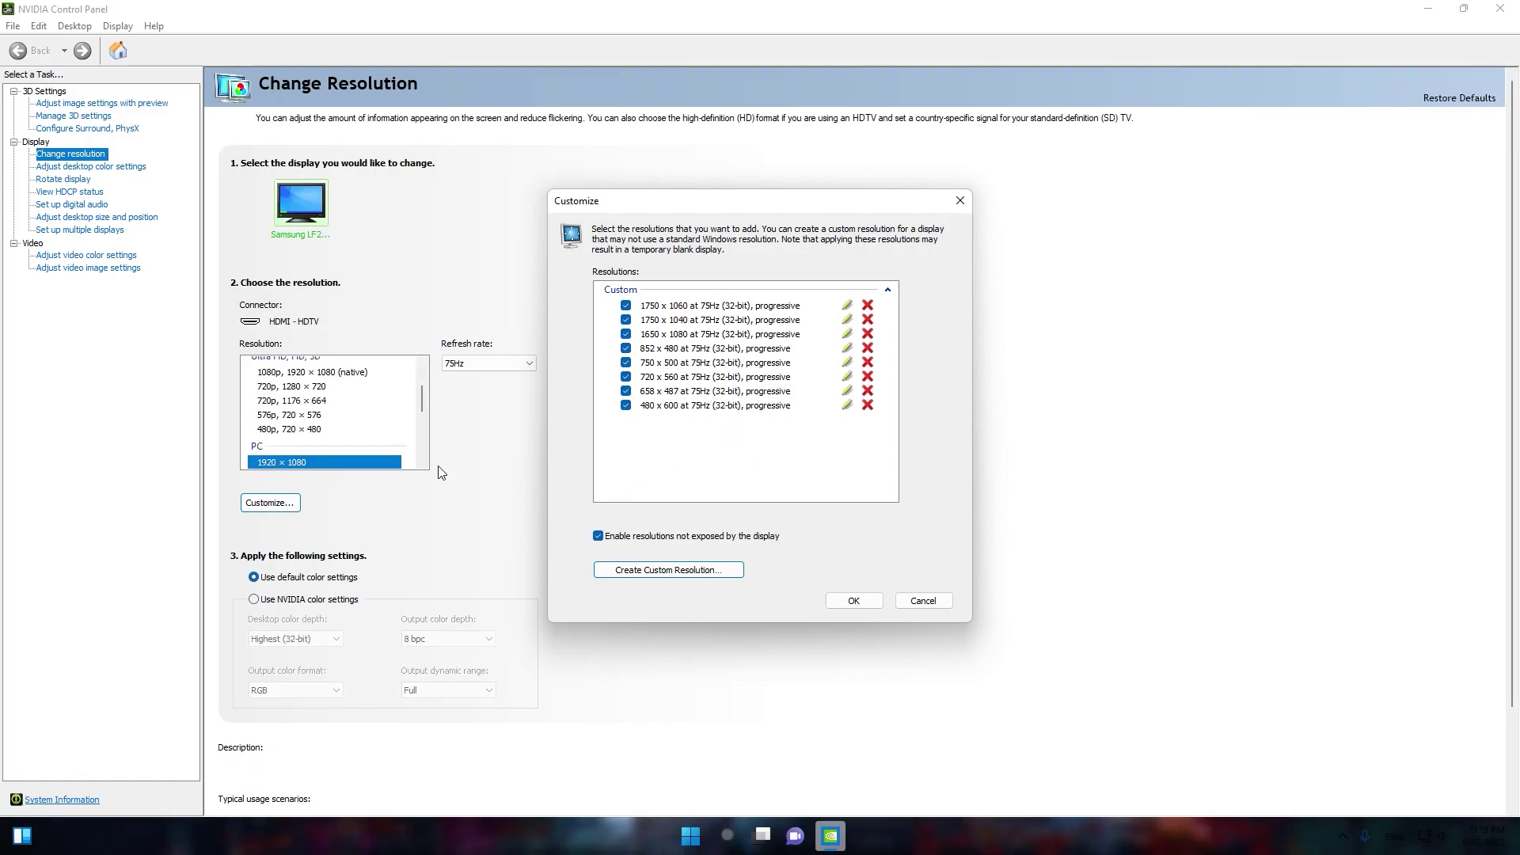
- Select the 750 × 500 custom resolution, apply and keep it, then close the control panel with Alt+F4
{"action": "left_click", "coordinate": [852, 600]}
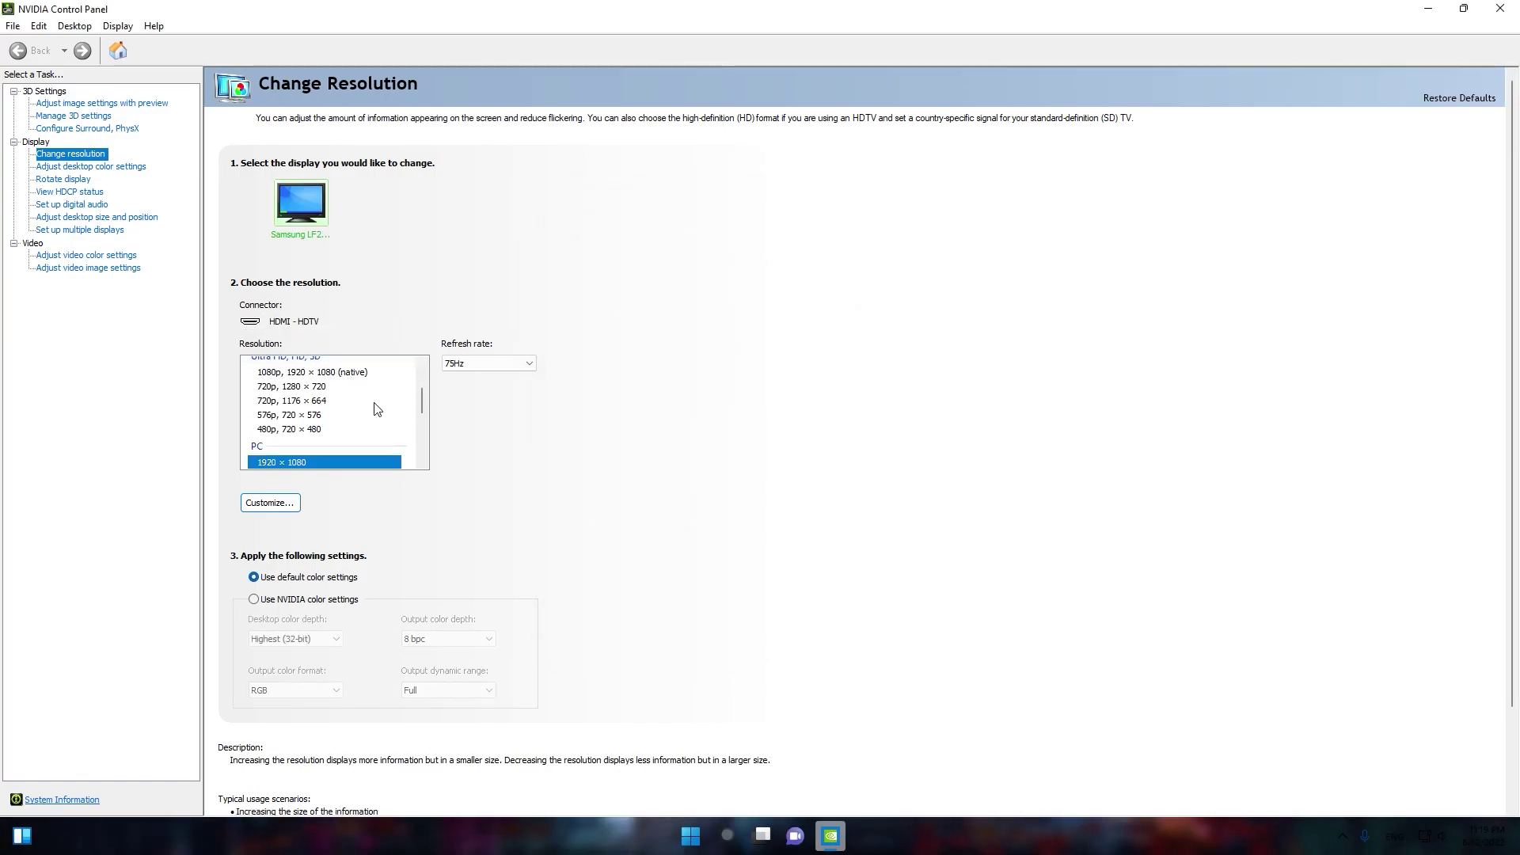
{"action": "left_click_drag", "start_coordinate": [419, 404], "coordinate": [421, 370]}
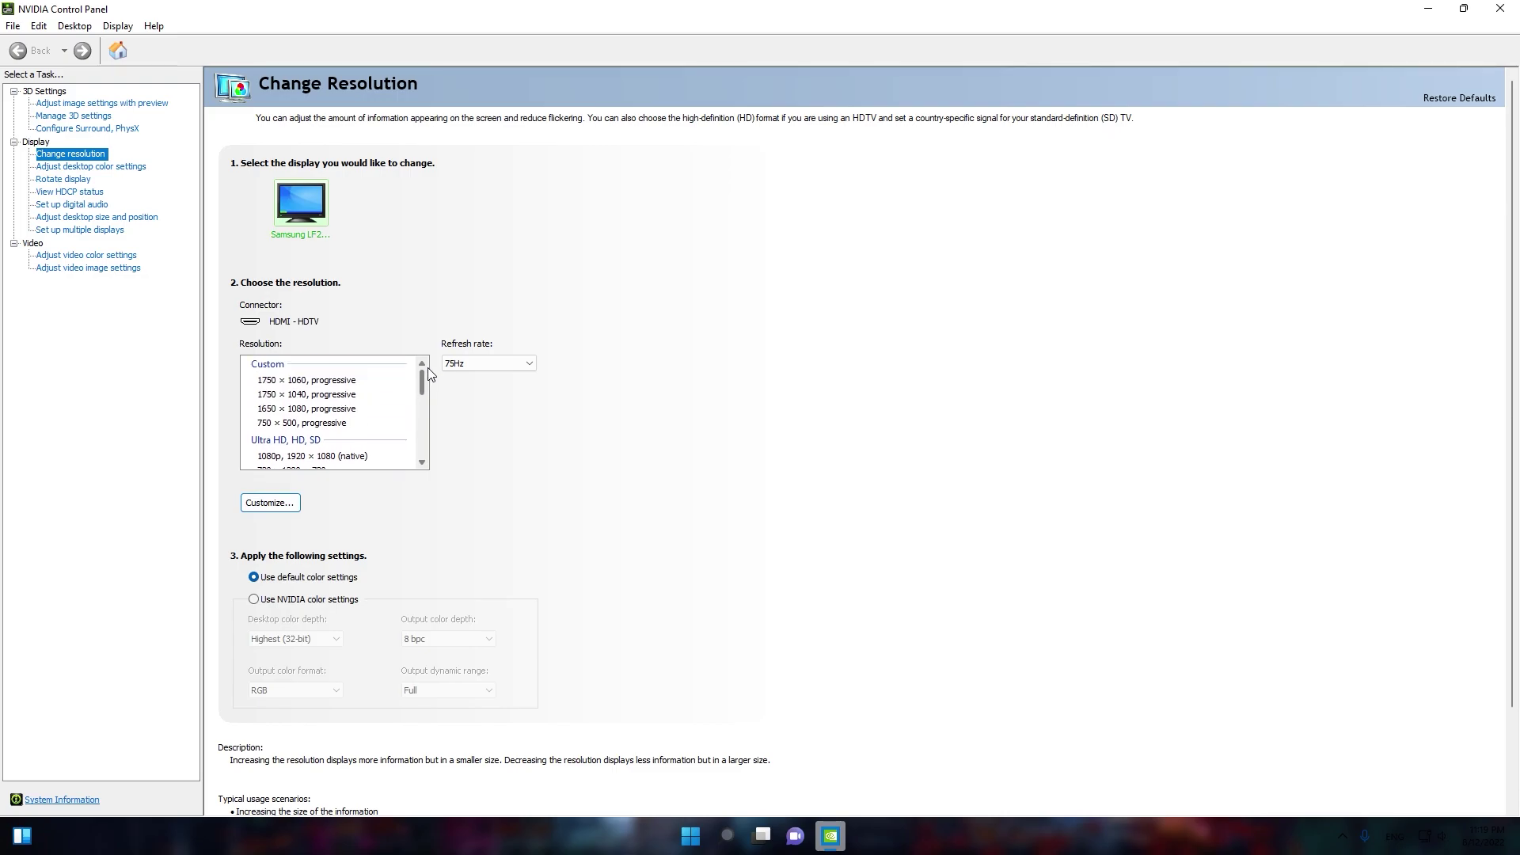
{"action": "left_click", "coordinate": [323, 426]}
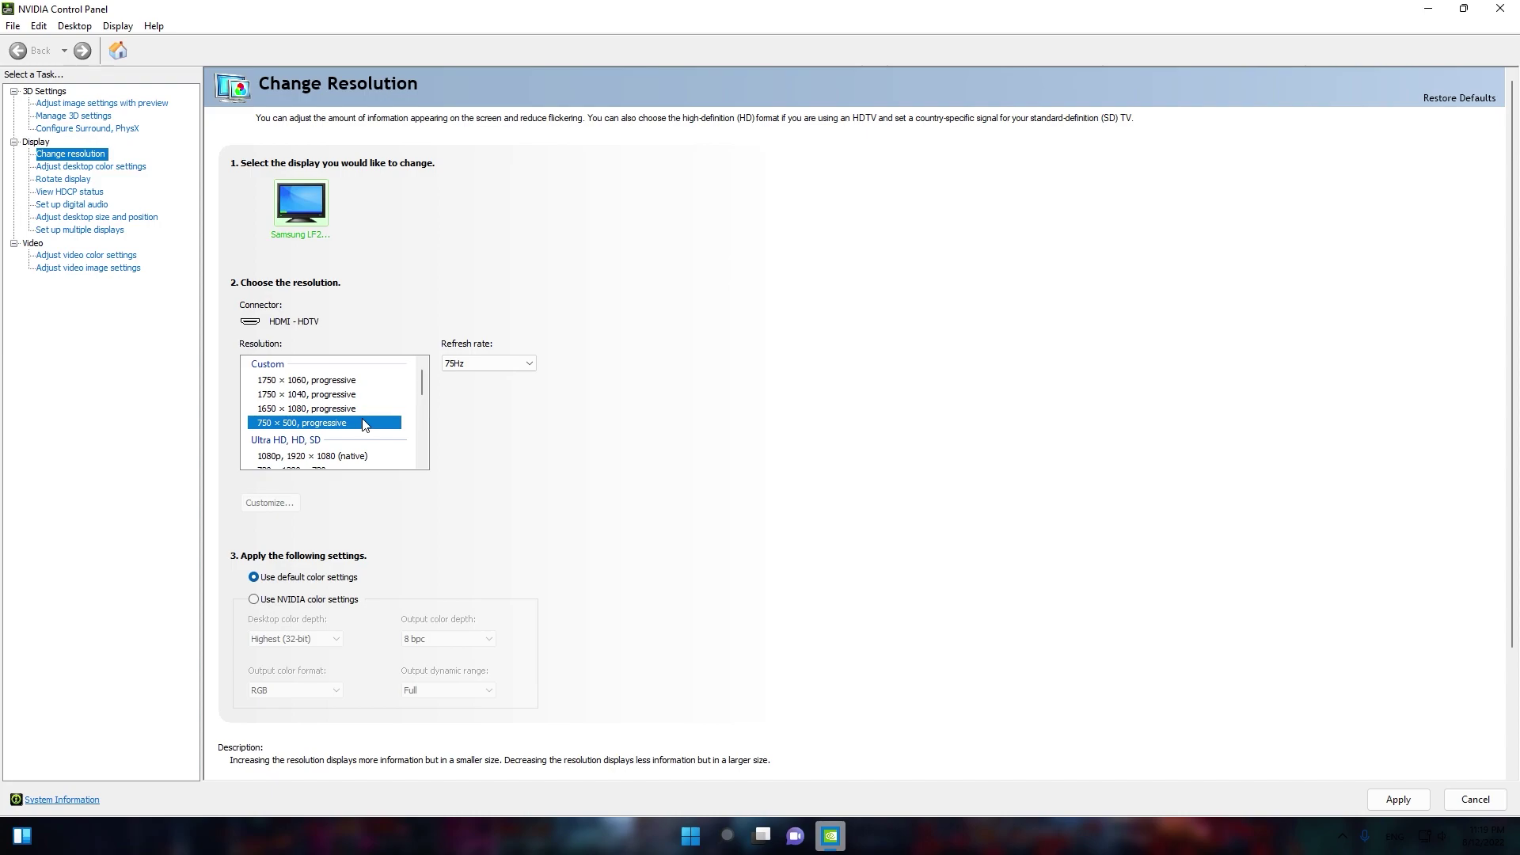
{"action": "left_click", "coordinate": [1413, 801]}
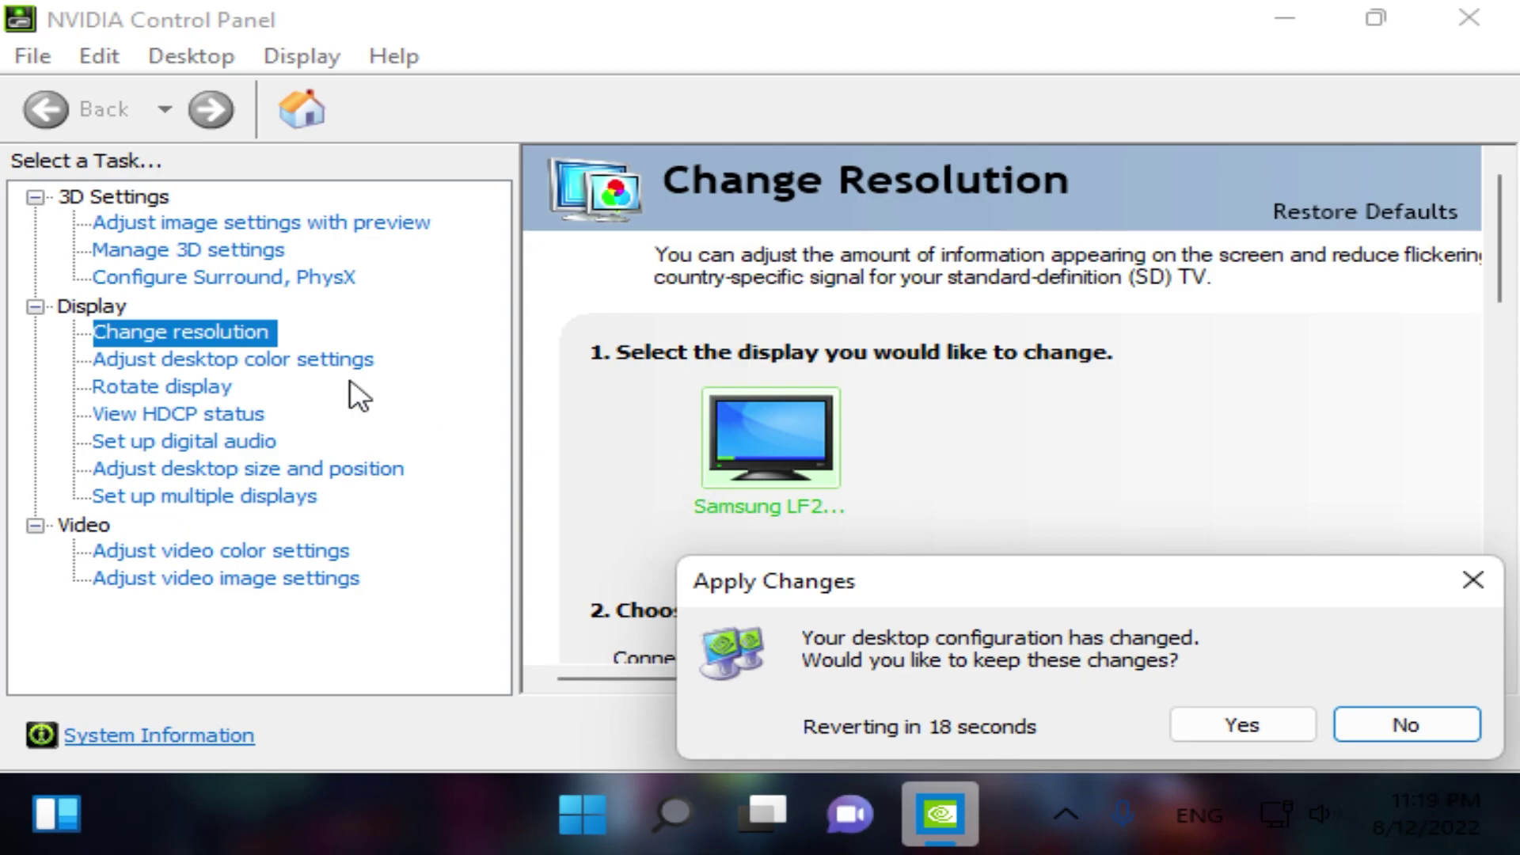
{"action": "left_click", "coordinate": [1235, 725]}
{"action": "key", "text": "alt+F4"}
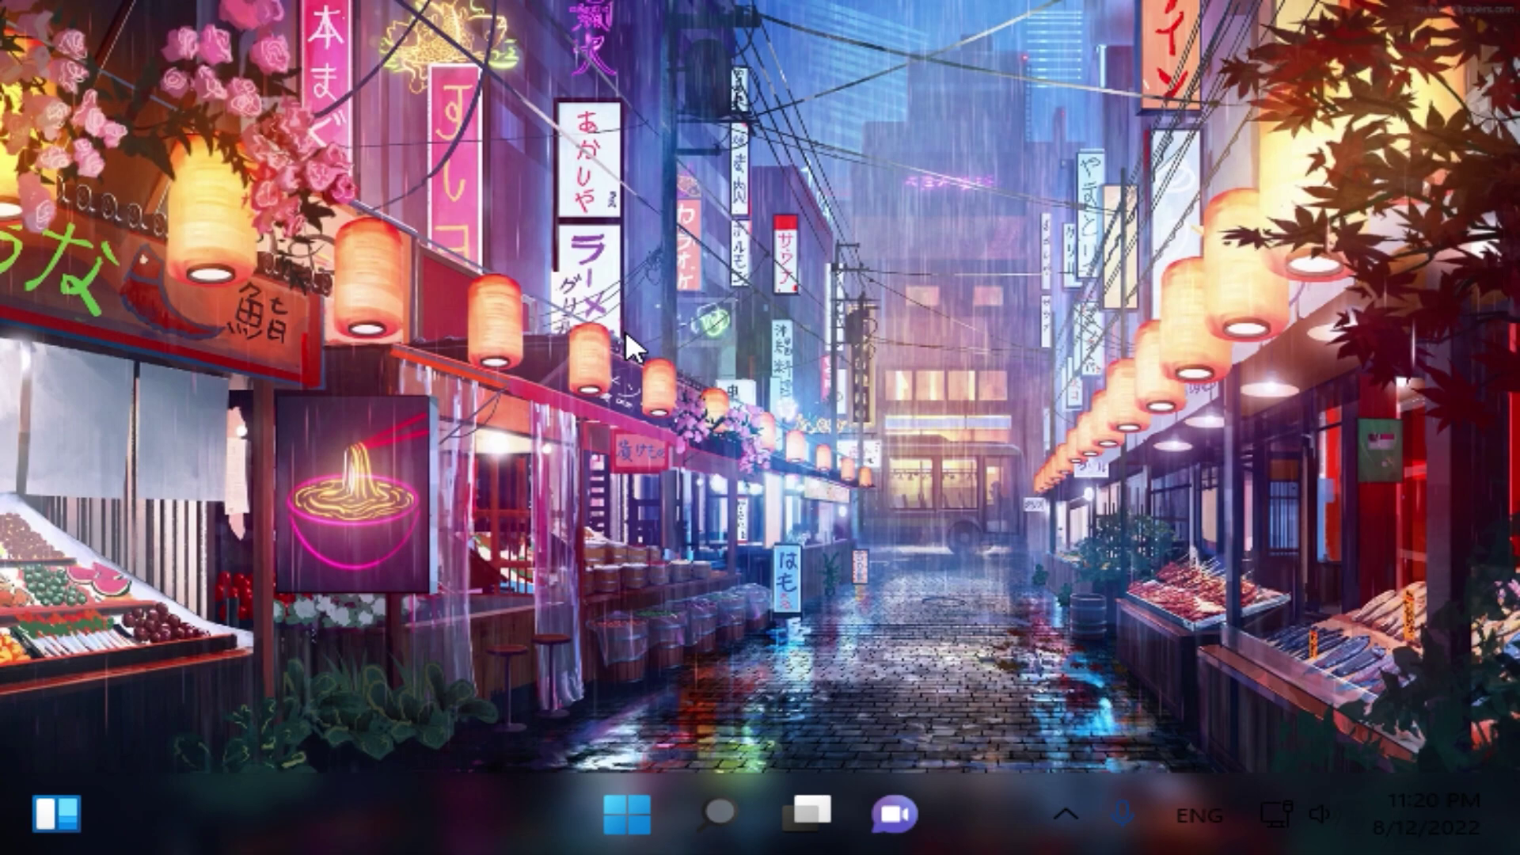
- Open the Run dialog from Start and run %localappdata% to open AppData\Local
{"action": "left_click", "coordinate": [625, 813]}
{"action": "type", "text": "run"}
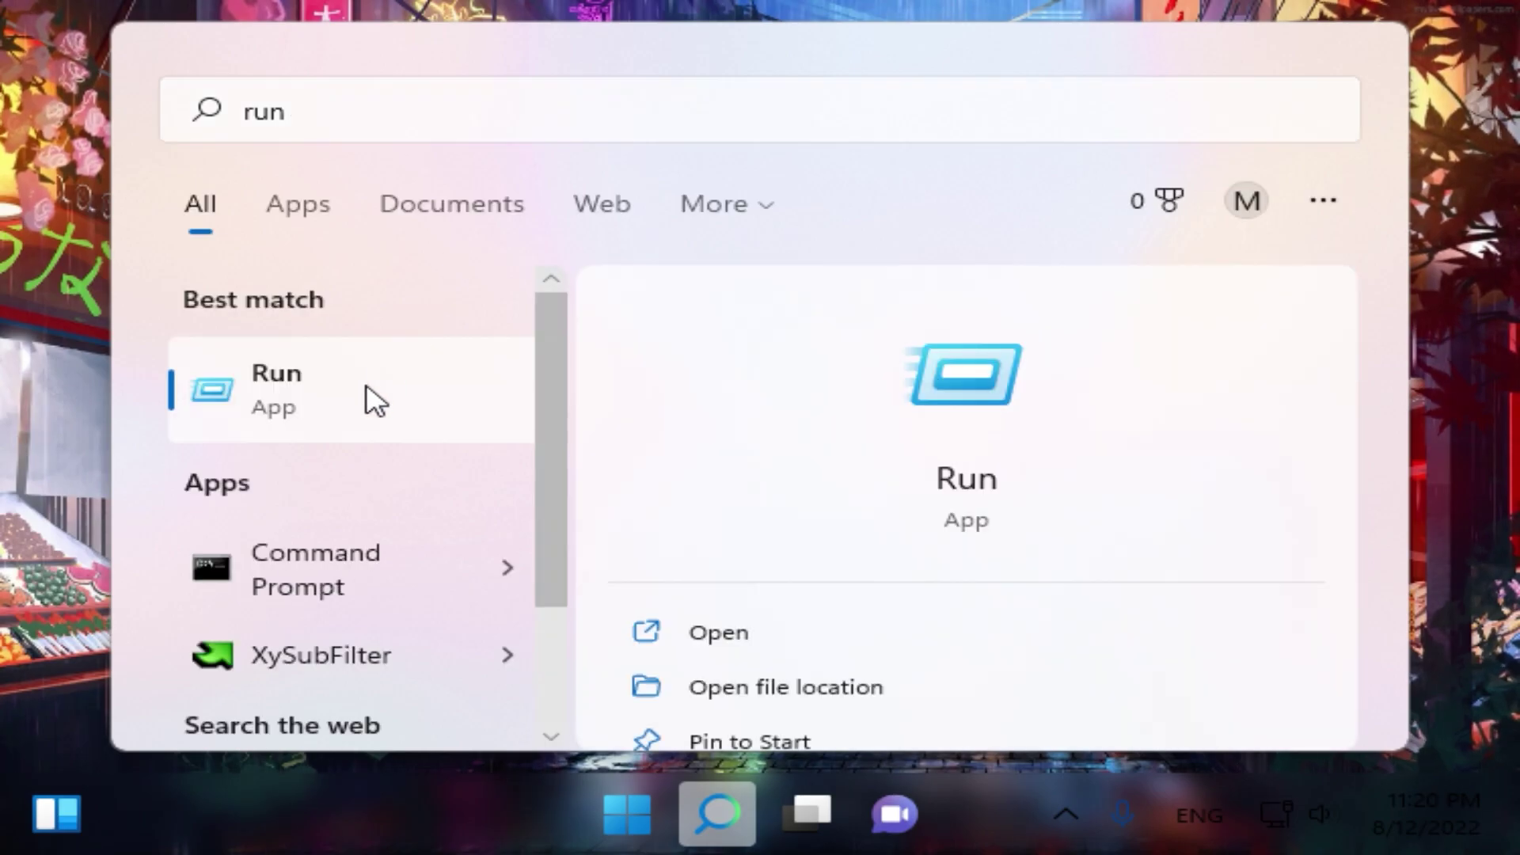
{"action": "left_click", "coordinate": [373, 400]}
{"action": "left_click_drag", "start_coordinate": [589, 431], "coordinate": [902, 217]}
{"action": "left_click", "coordinate": [691, 389]}
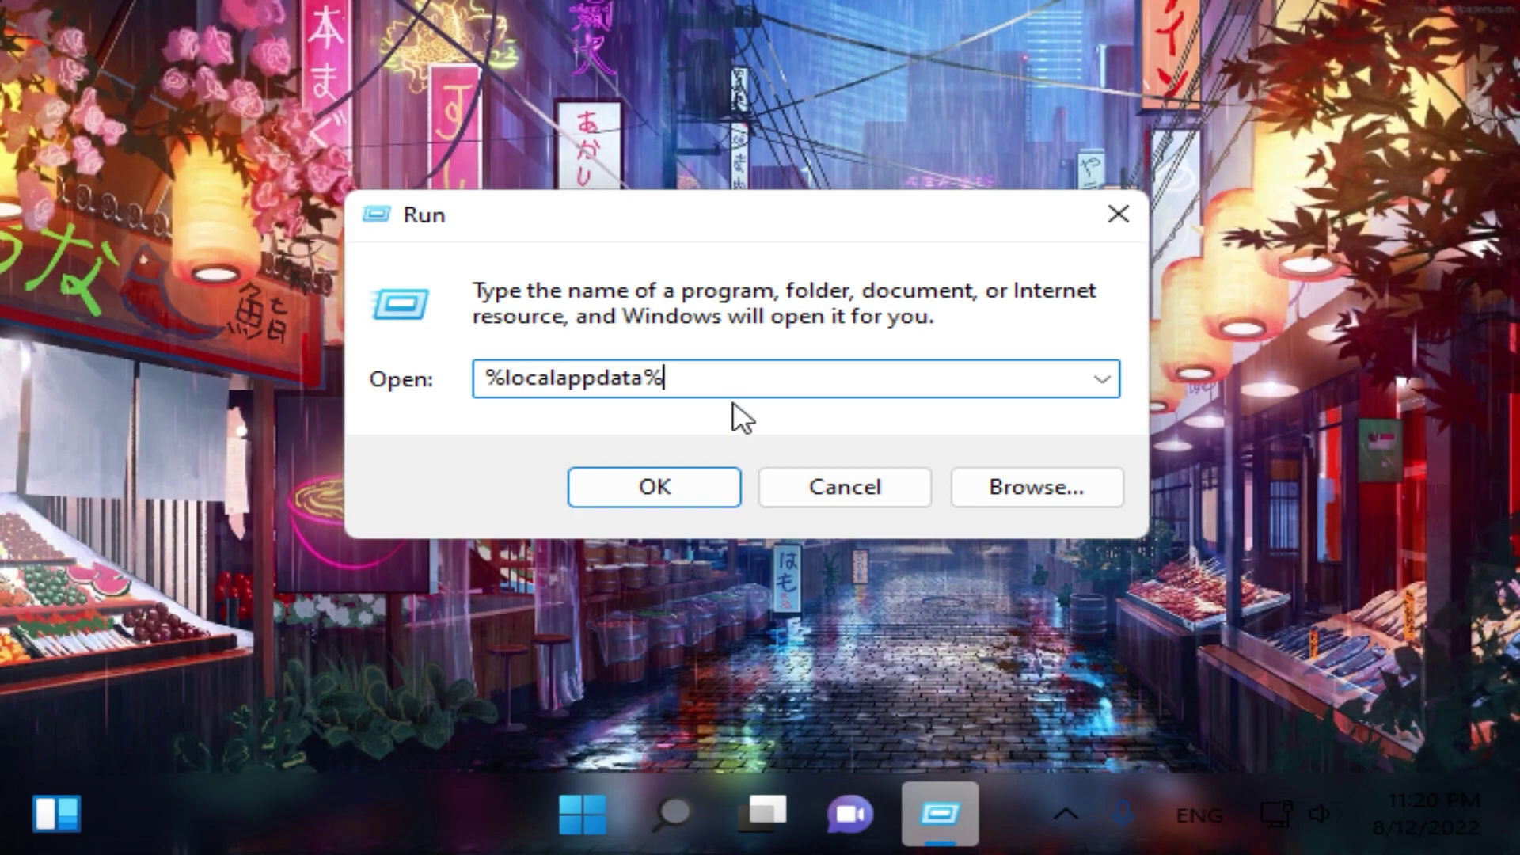
{"action": "left_click", "coordinate": [702, 486]}
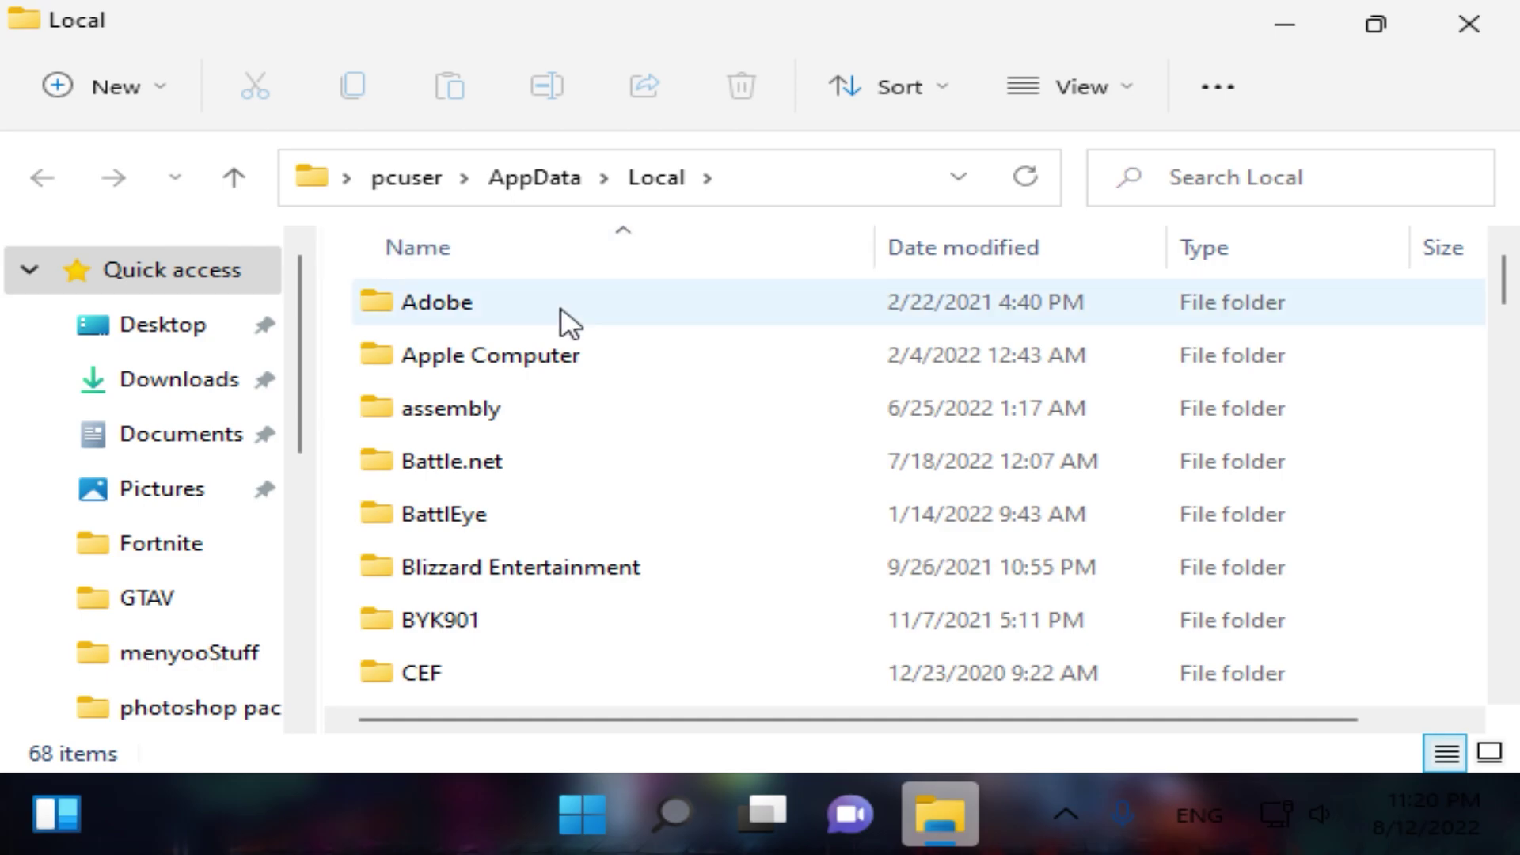
- Go to FortniteGame > Saved > Config > WindowsClient and open GameUserSettings in Notepad
{"action": "scroll", "coordinate": [625, 516], "scroll_direction": "down", "scroll_amount": 3}
{"action": "scroll", "coordinate": [634, 518], "scroll_direction": "down", "scroll_amount": 3}
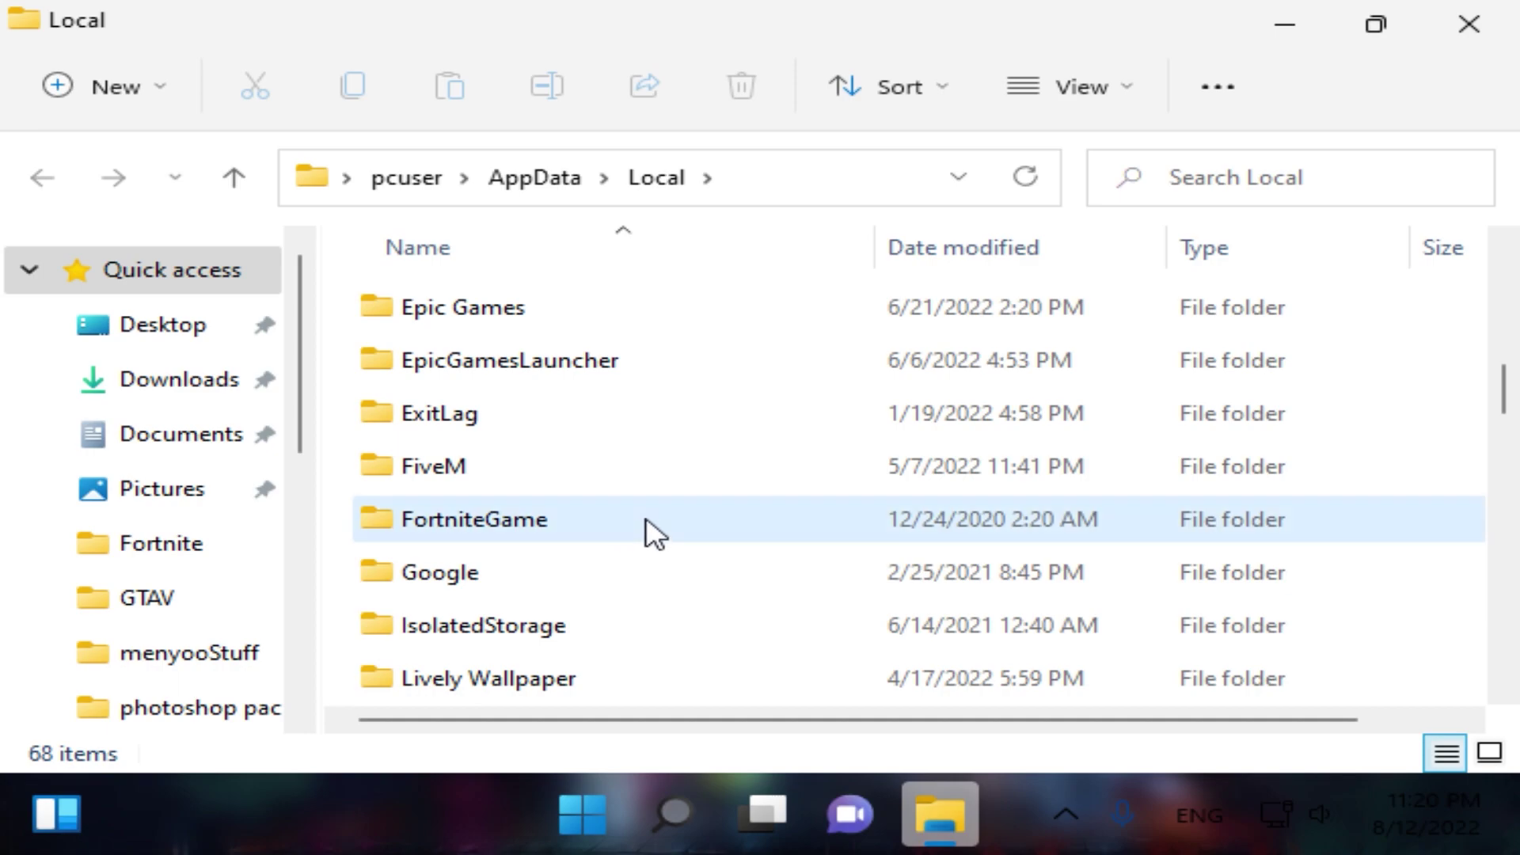
{"action": "left_click", "coordinate": [712, 523]}
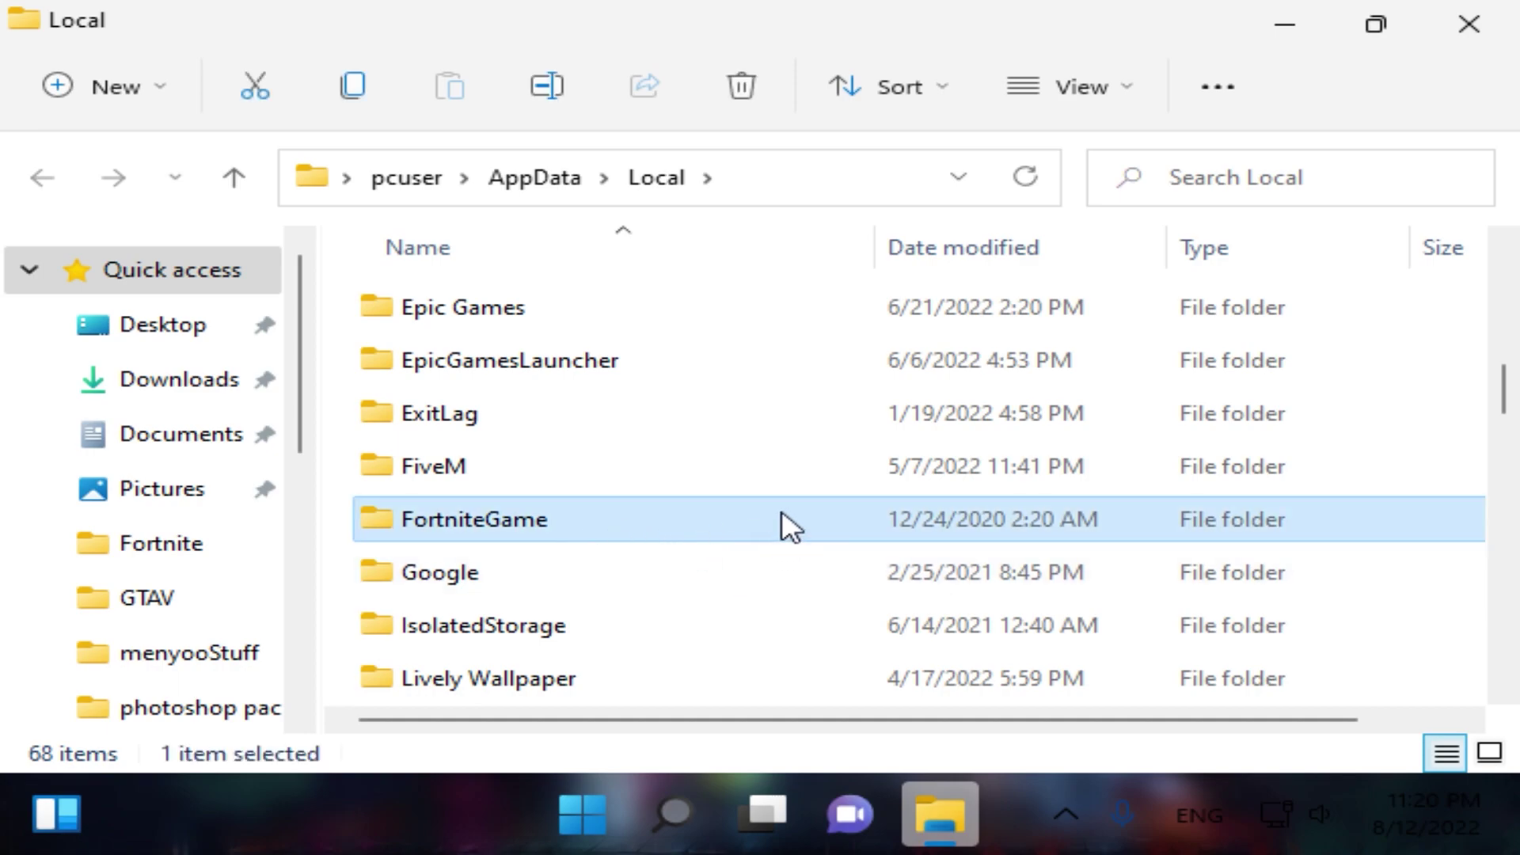
{"action": "double_click", "coordinate": [789, 527]}
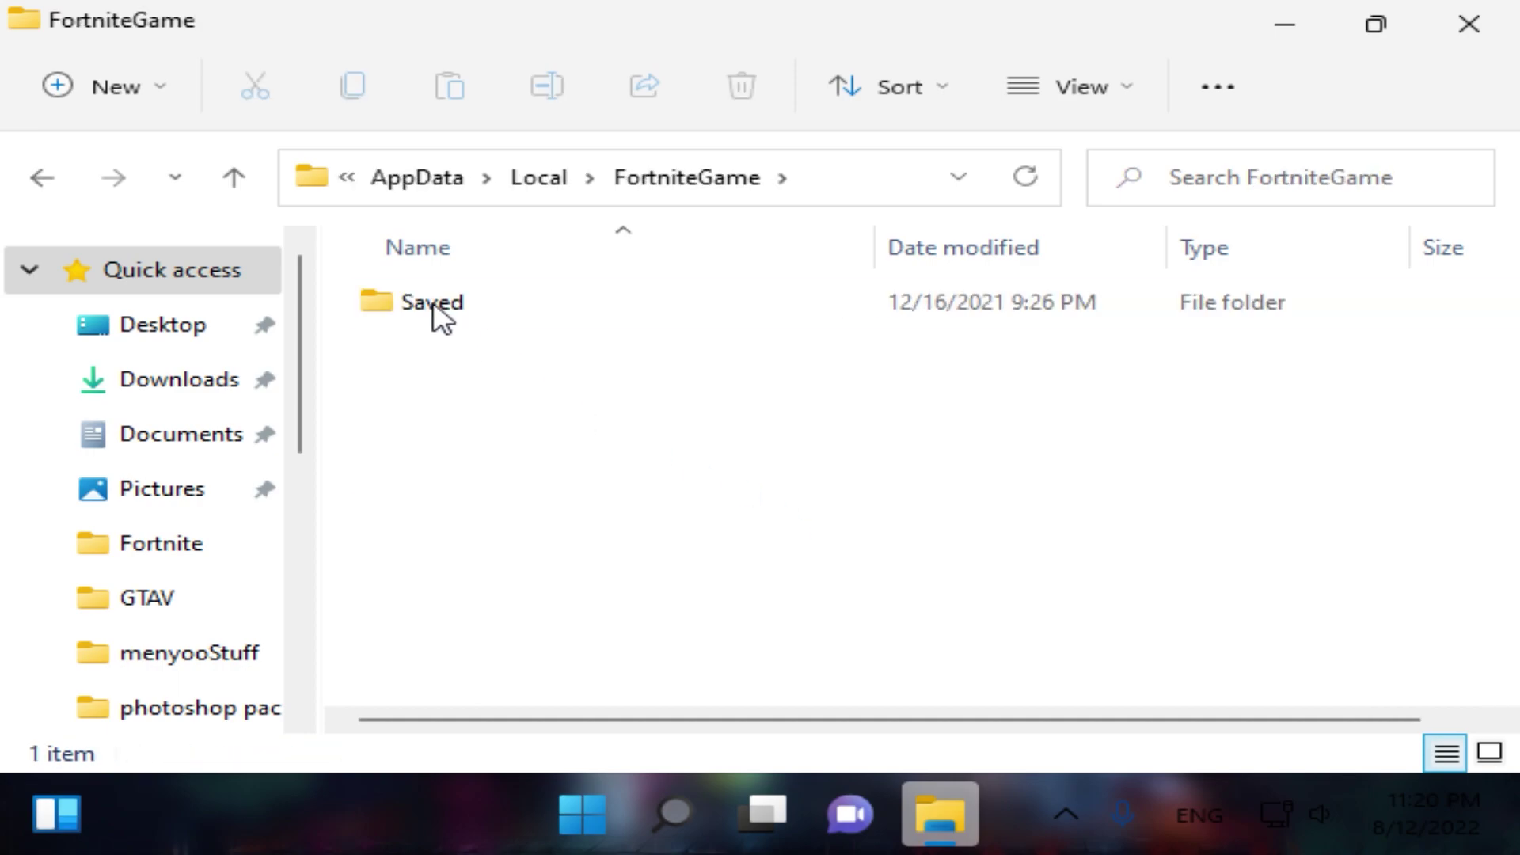
{"action": "double_click", "coordinate": [521, 307]}
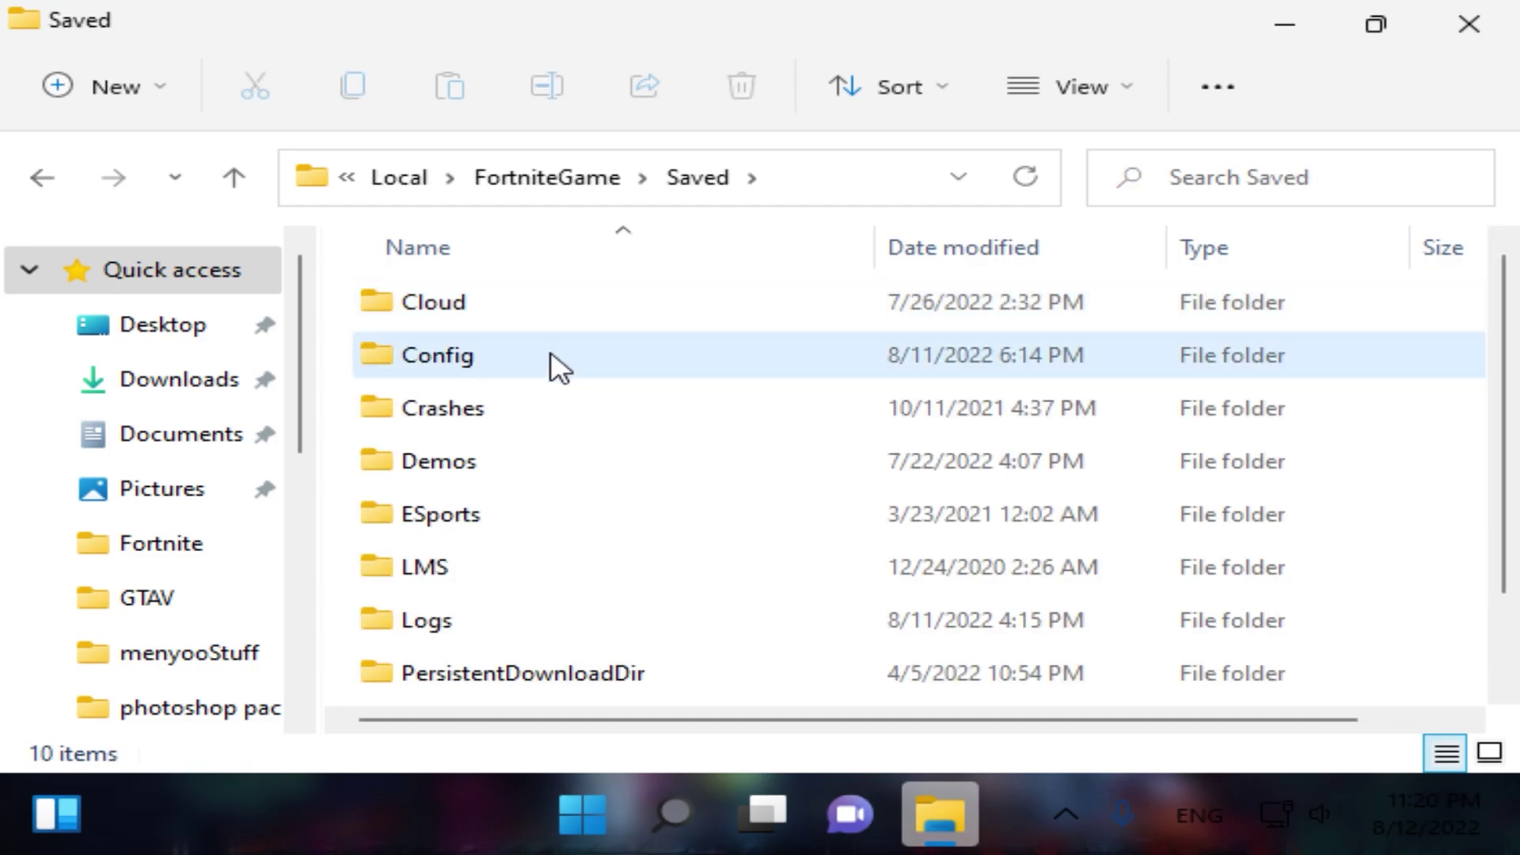
{"action": "double_click", "coordinate": [560, 368]}
{"action": "left_click", "coordinate": [708, 370]}
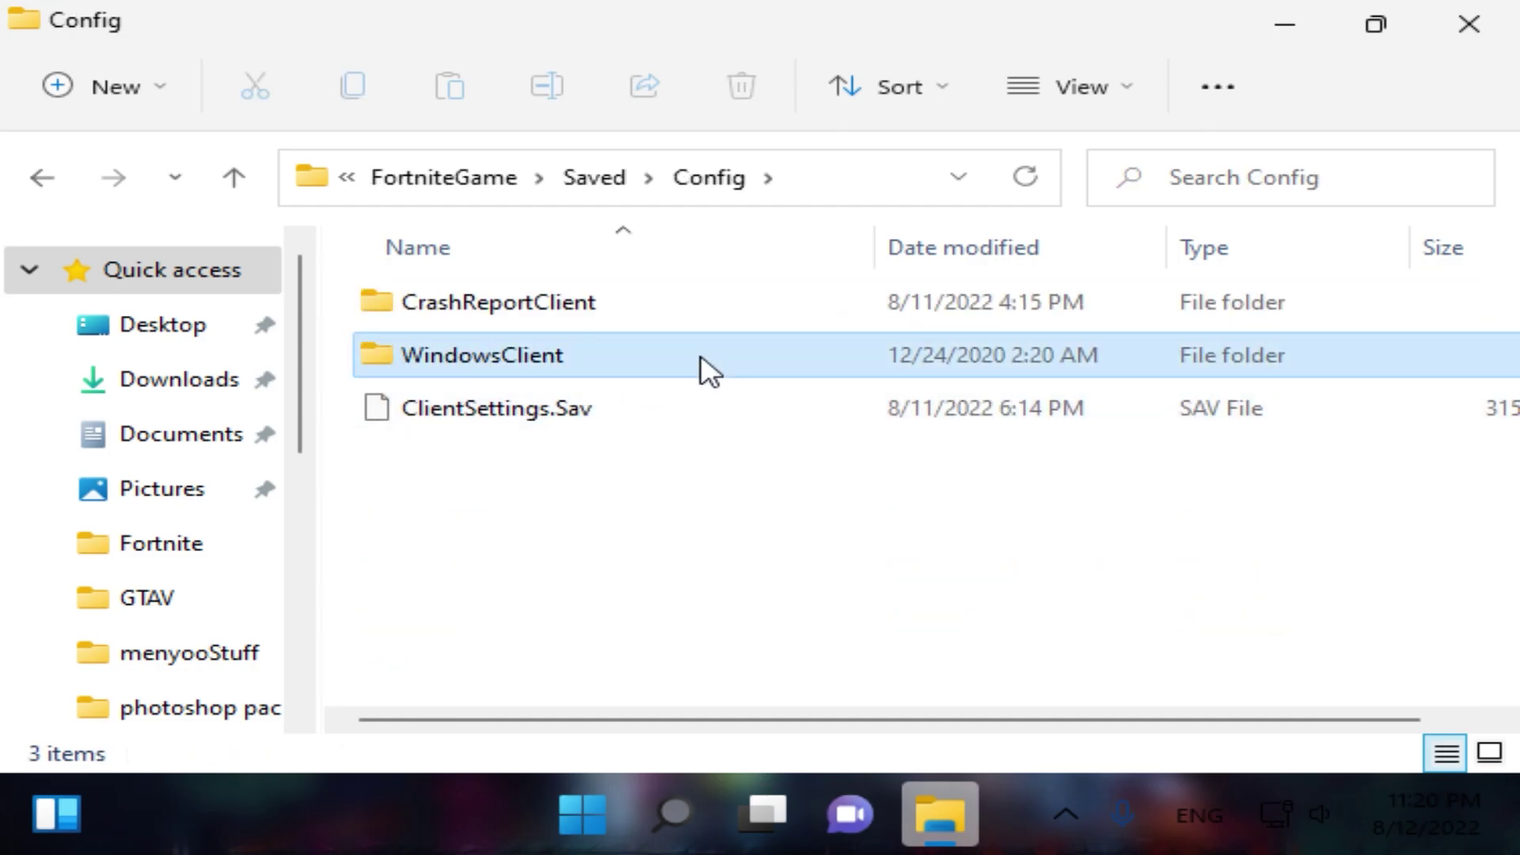
{"action": "double_click", "coordinate": [707, 369]}
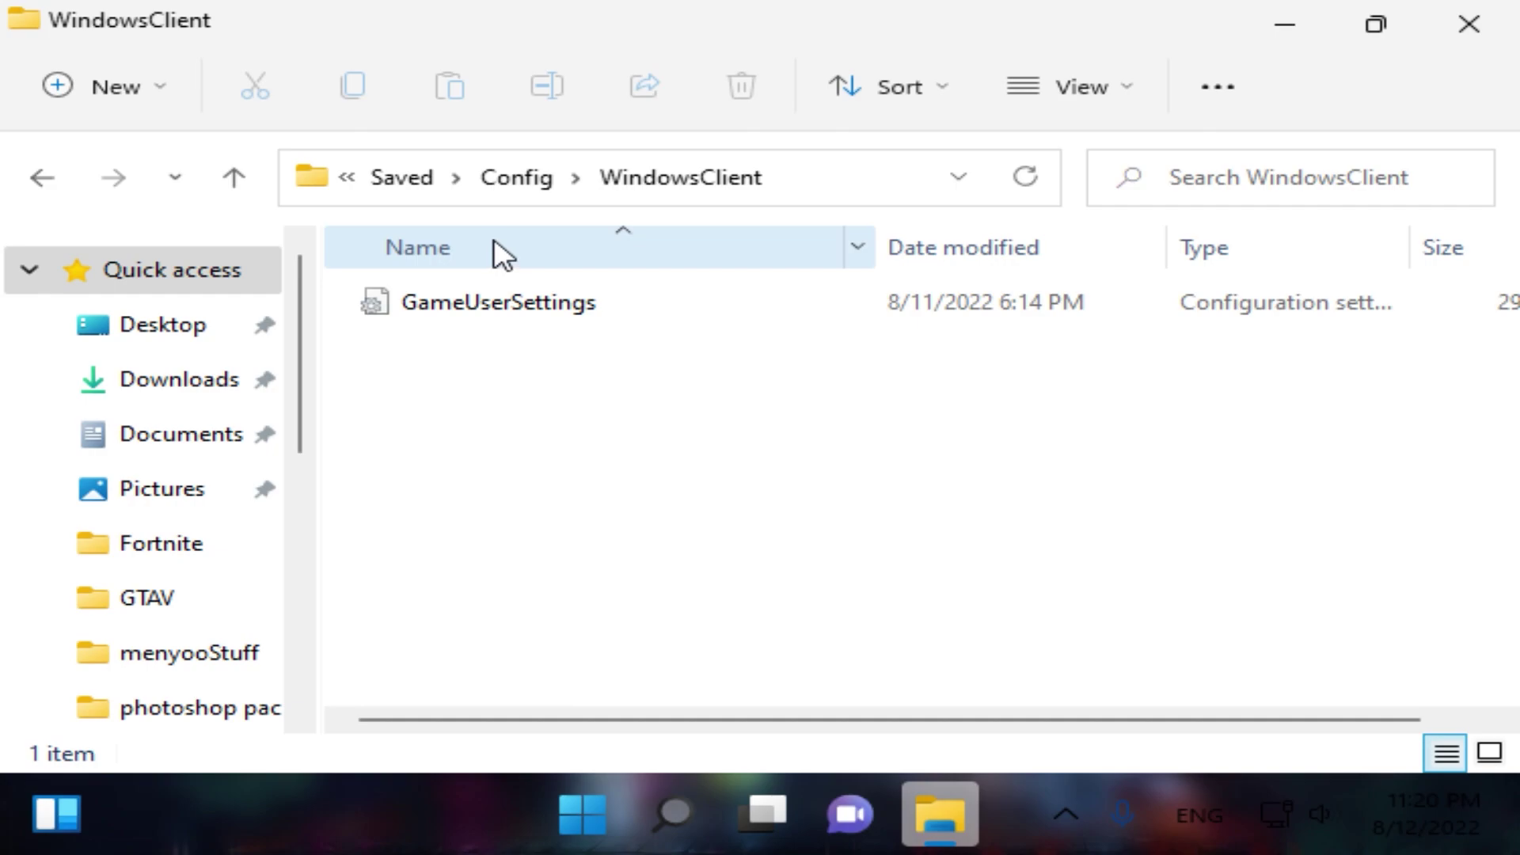
{"action": "double_click", "coordinate": [747, 323]}
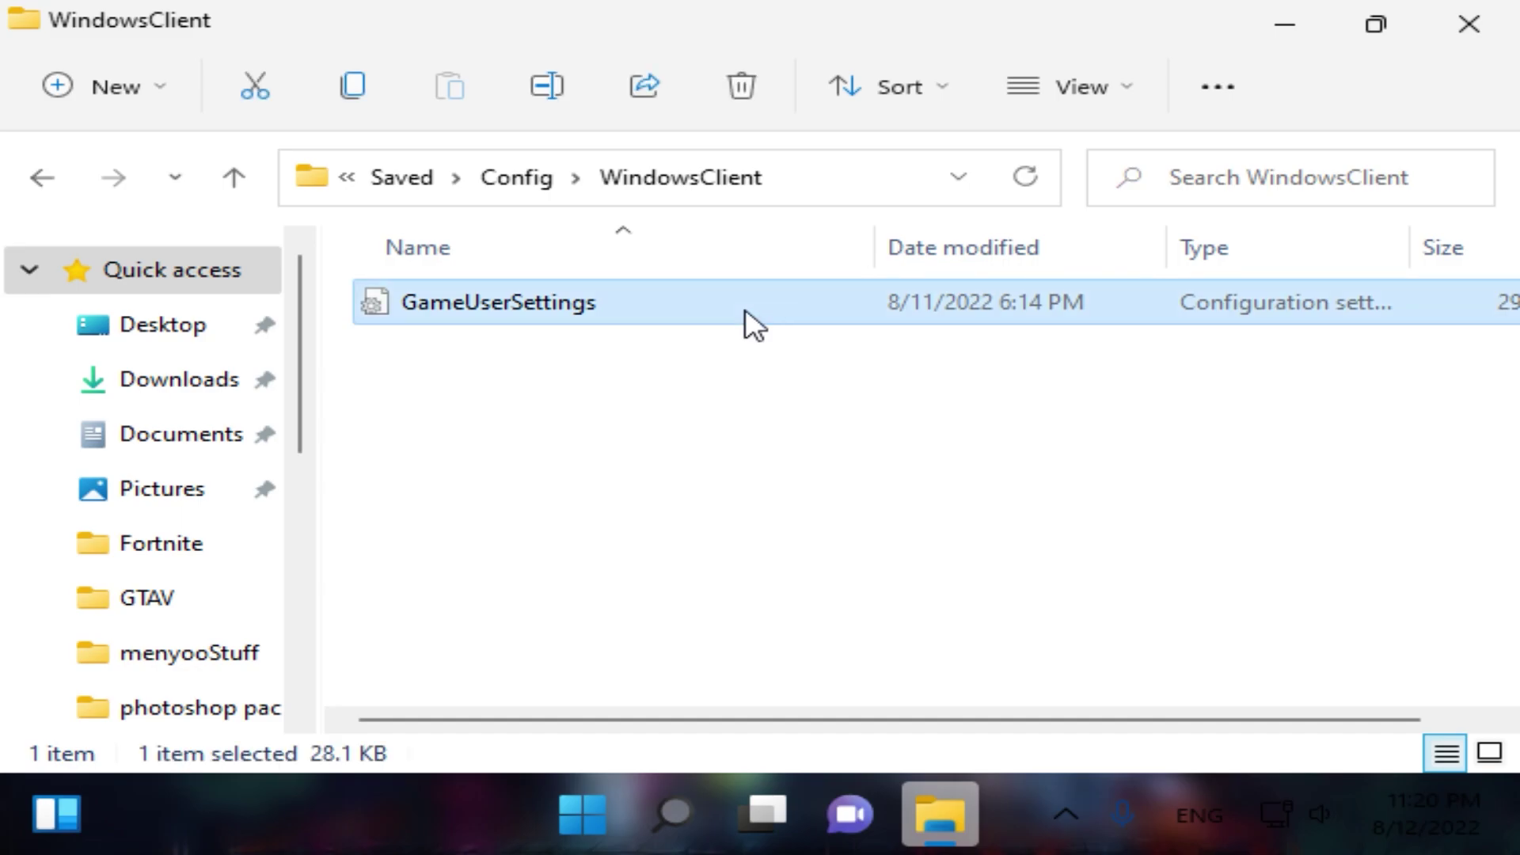
- Maximize Notepad and change ResolutionSizeX to 750 and ResolutionSizeY to 500
{"action": "left_click", "coordinate": [1423, 29]}
{"action": "scroll", "coordinate": [651, 424], "scroll_direction": "down", "scroll_amount": 1}
{"action": "scroll", "coordinate": [651, 423], "scroll_direction": "down", "scroll_amount": 10}
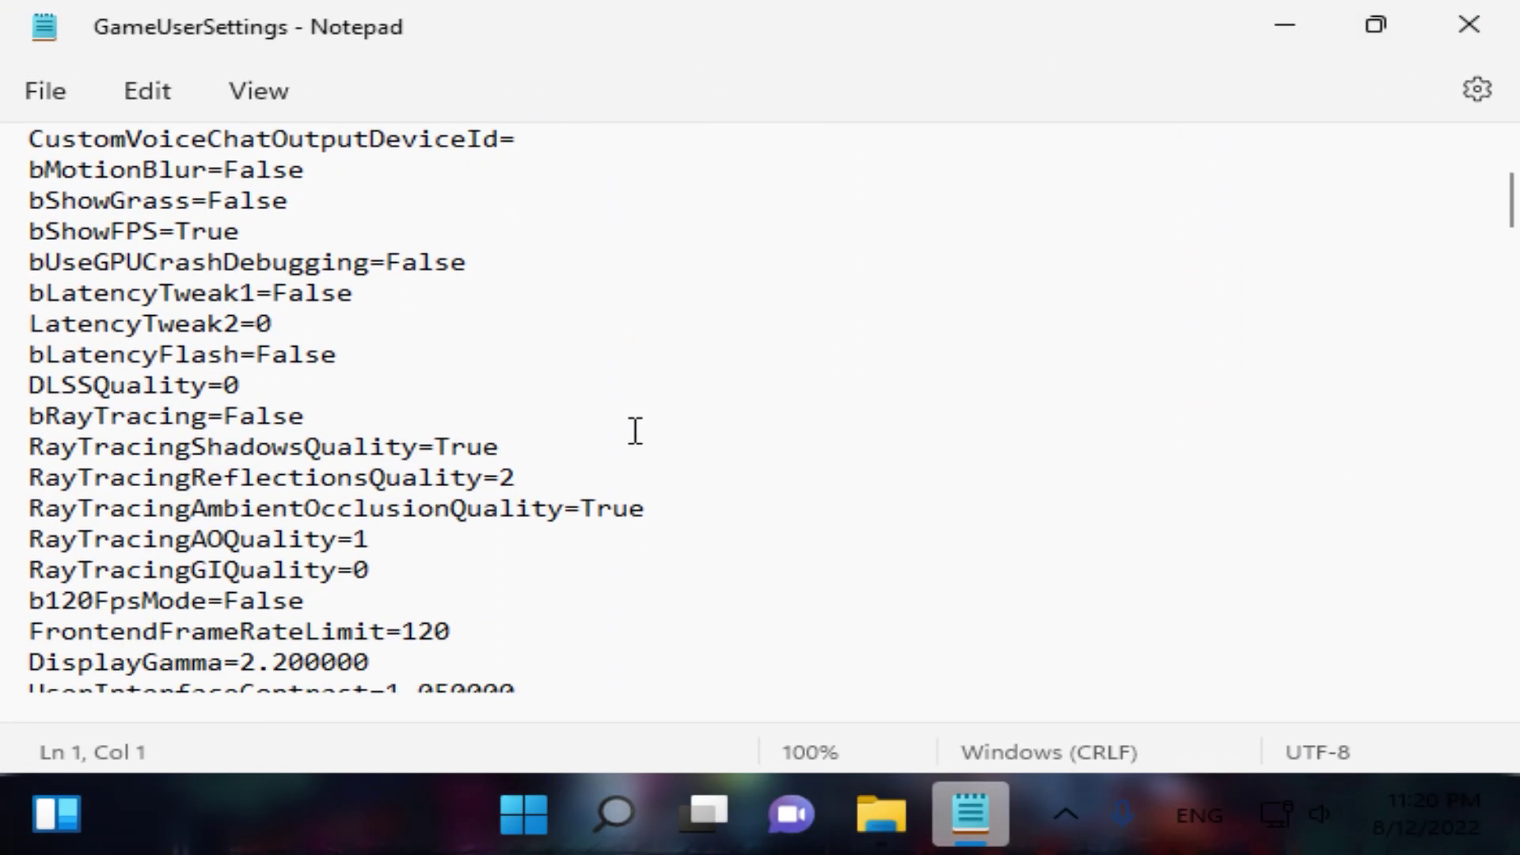
{"action": "scroll", "coordinate": [635, 432], "scroll_direction": "down", "scroll_amount": 10}
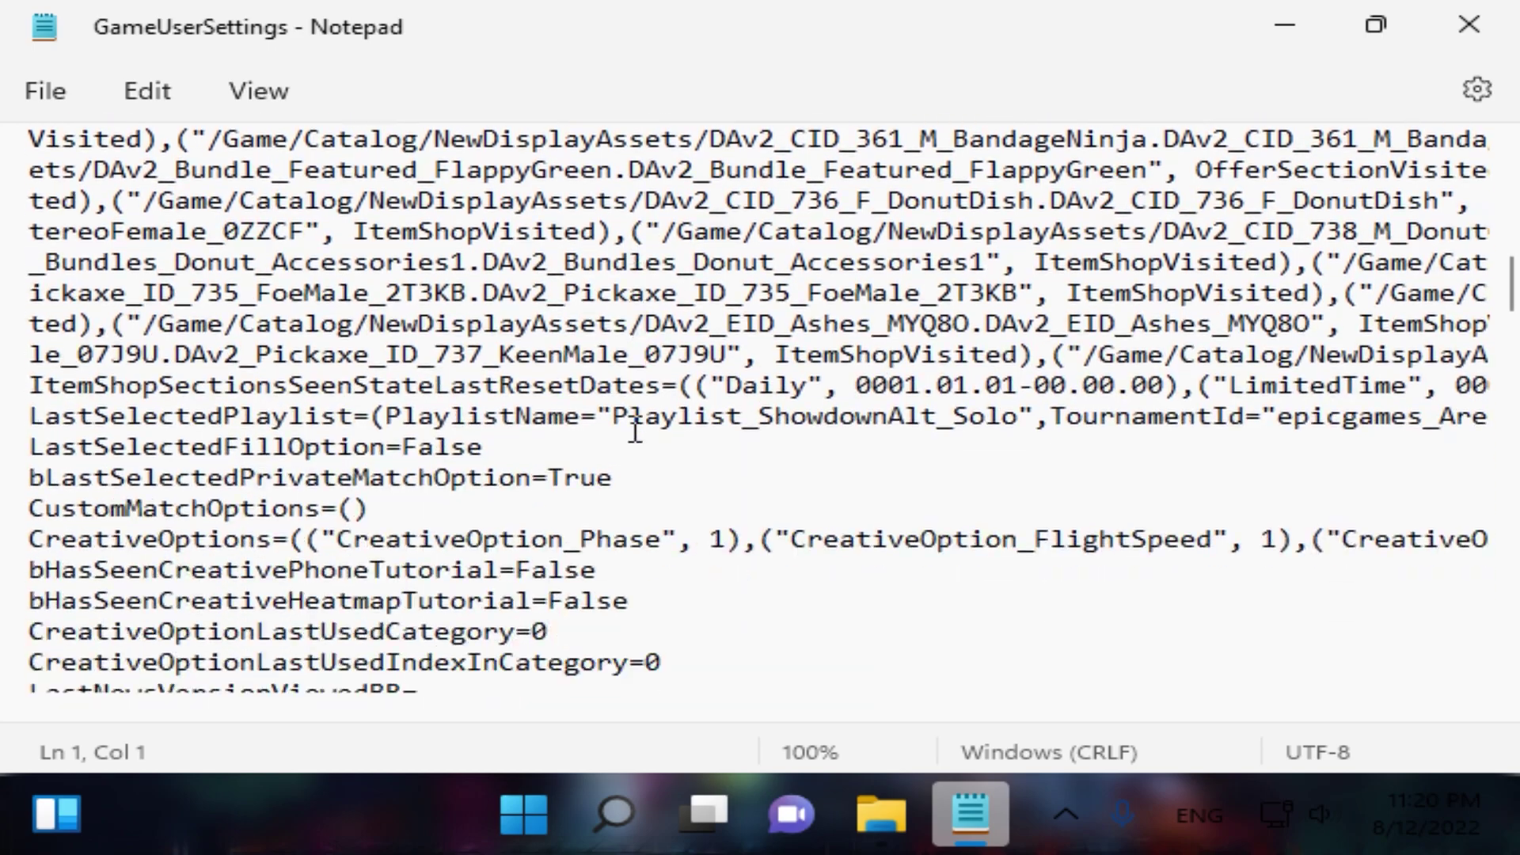
{"action": "scroll", "coordinate": [635, 432], "scroll_direction": "down", "scroll_amount": 15}
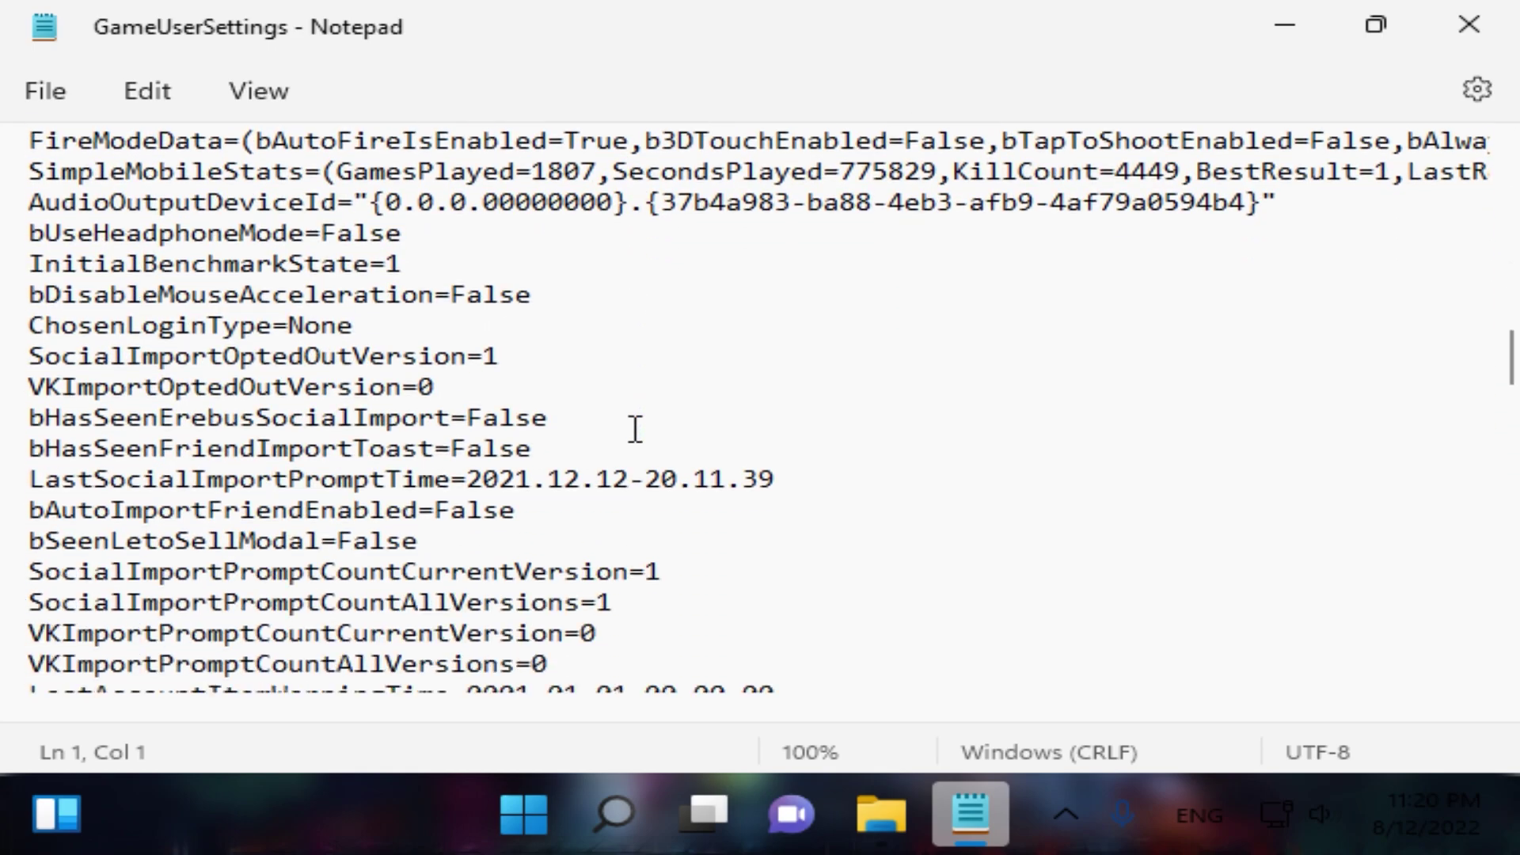
{"action": "scroll", "coordinate": [635, 432], "scroll_direction": "down", "scroll_amount": 13}
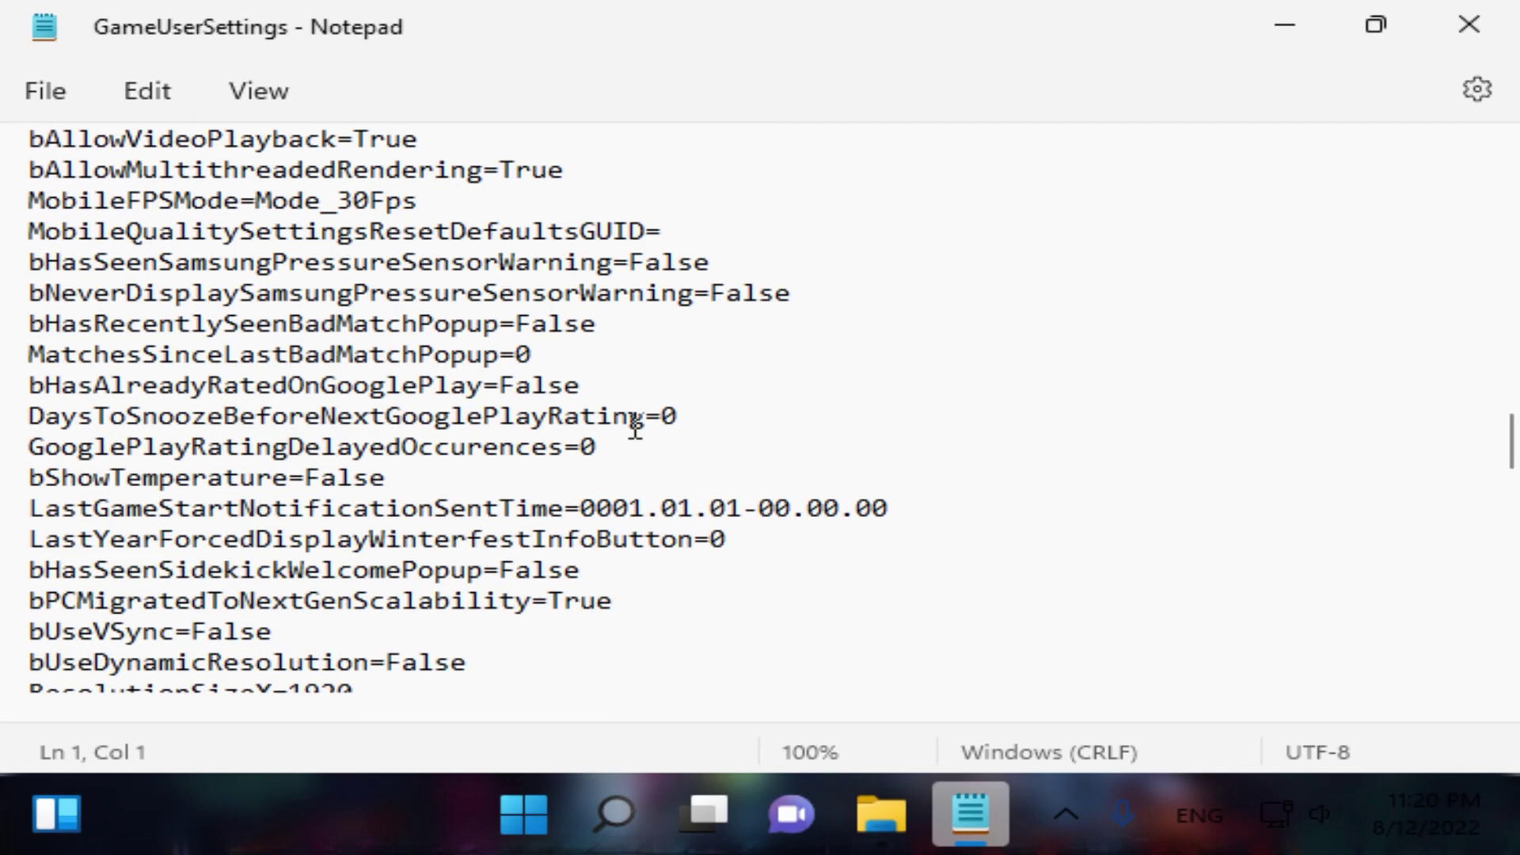
{"action": "scroll", "coordinate": [635, 426], "scroll_direction": "down", "scroll_amount": 1}
{"action": "left_click_drag", "start_coordinate": [354, 328], "coordinate": [300, 317]}
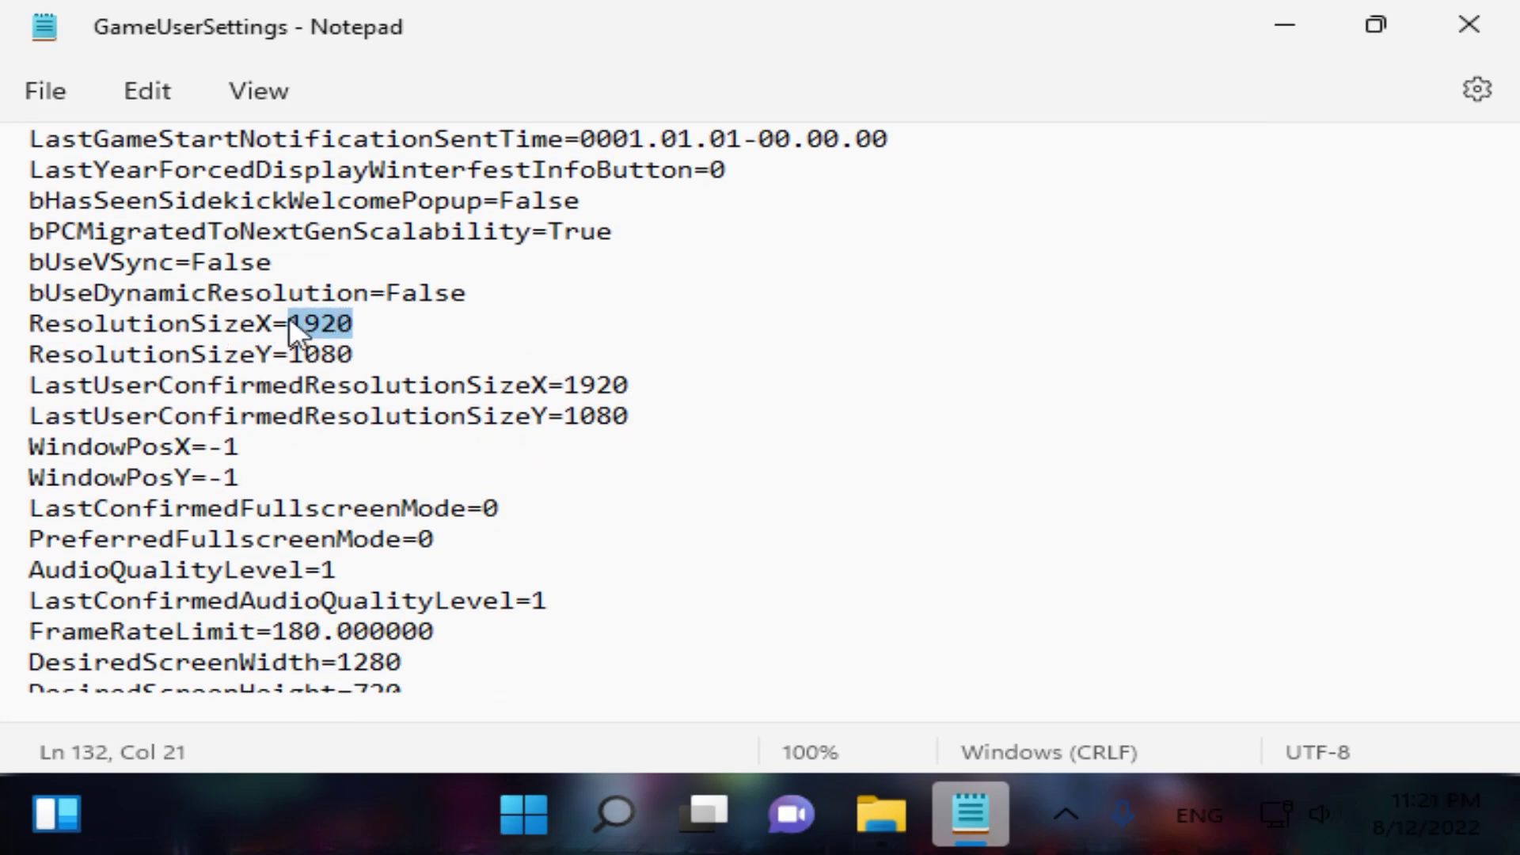
{"action": "type", "text": "75"}
{"action": "left_click_drag", "start_coordinate": [354, 356], "coordinate": [289, 353]}
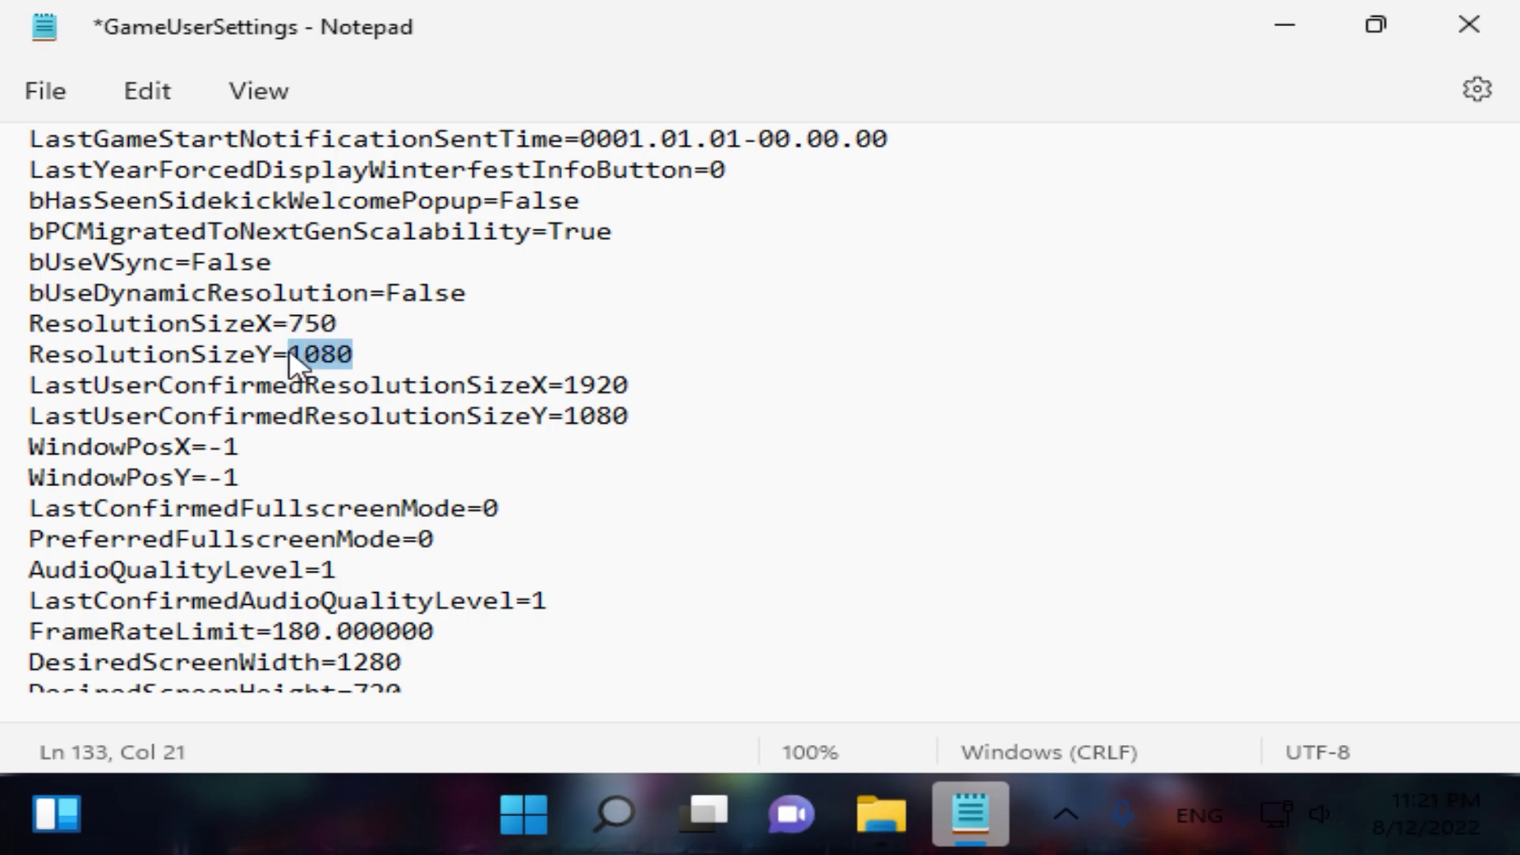
{"action": "type", "text": "500"}
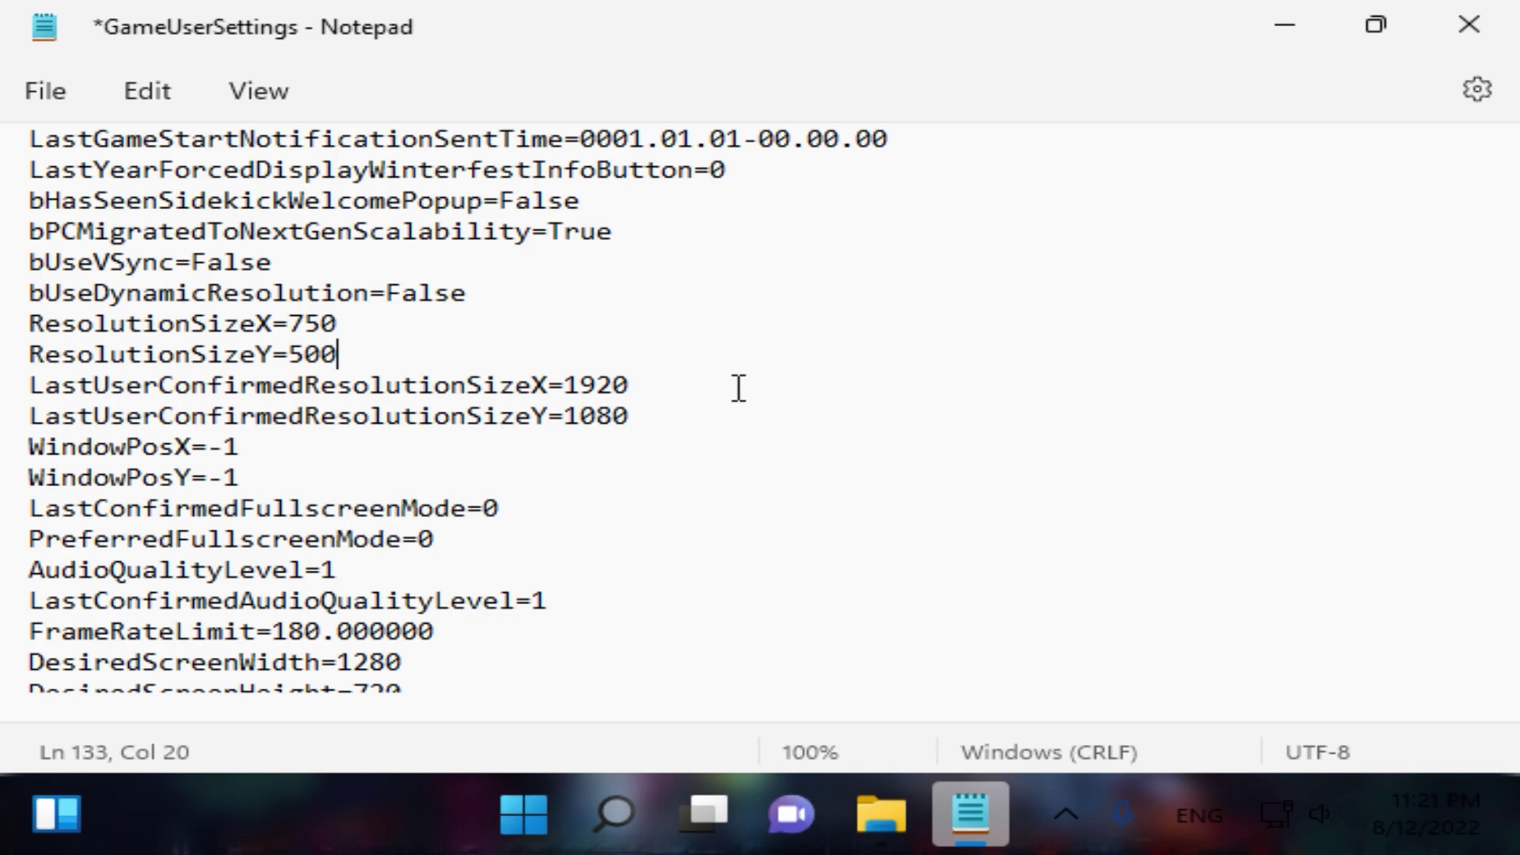
- Change LastUserConfirmedResolutionSizeX to 750 and LastUserConfirmedResolutionSizeY to 500
{"action": "double_click", "coordinate": [576, 388]}
{"action": "type", "text": "75"}
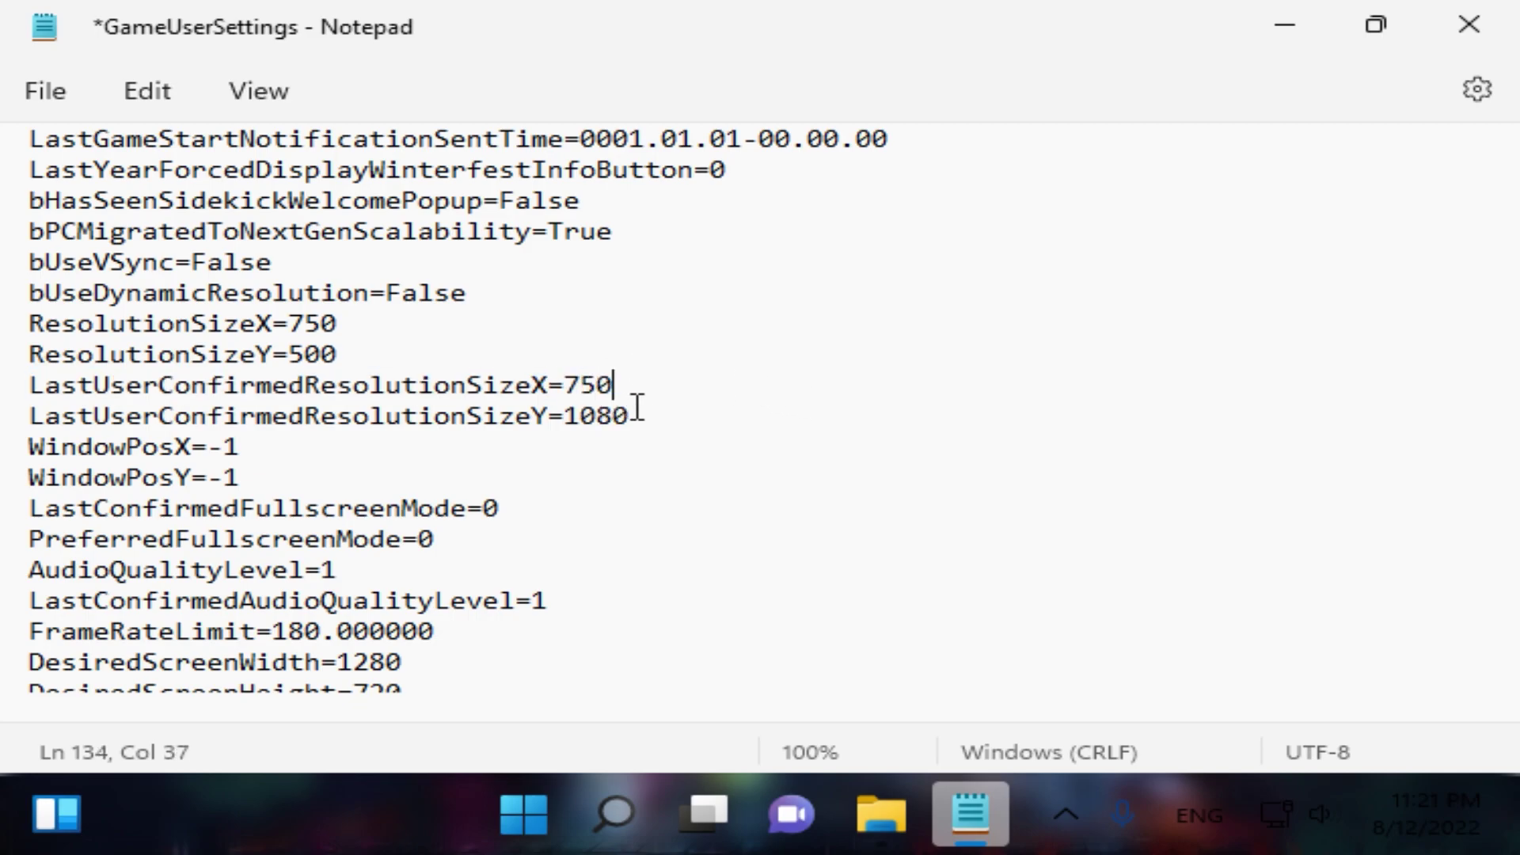
{"action": "left_click_drag", "start_coordinate": [637, 411], "coordinate": [599, 409]}
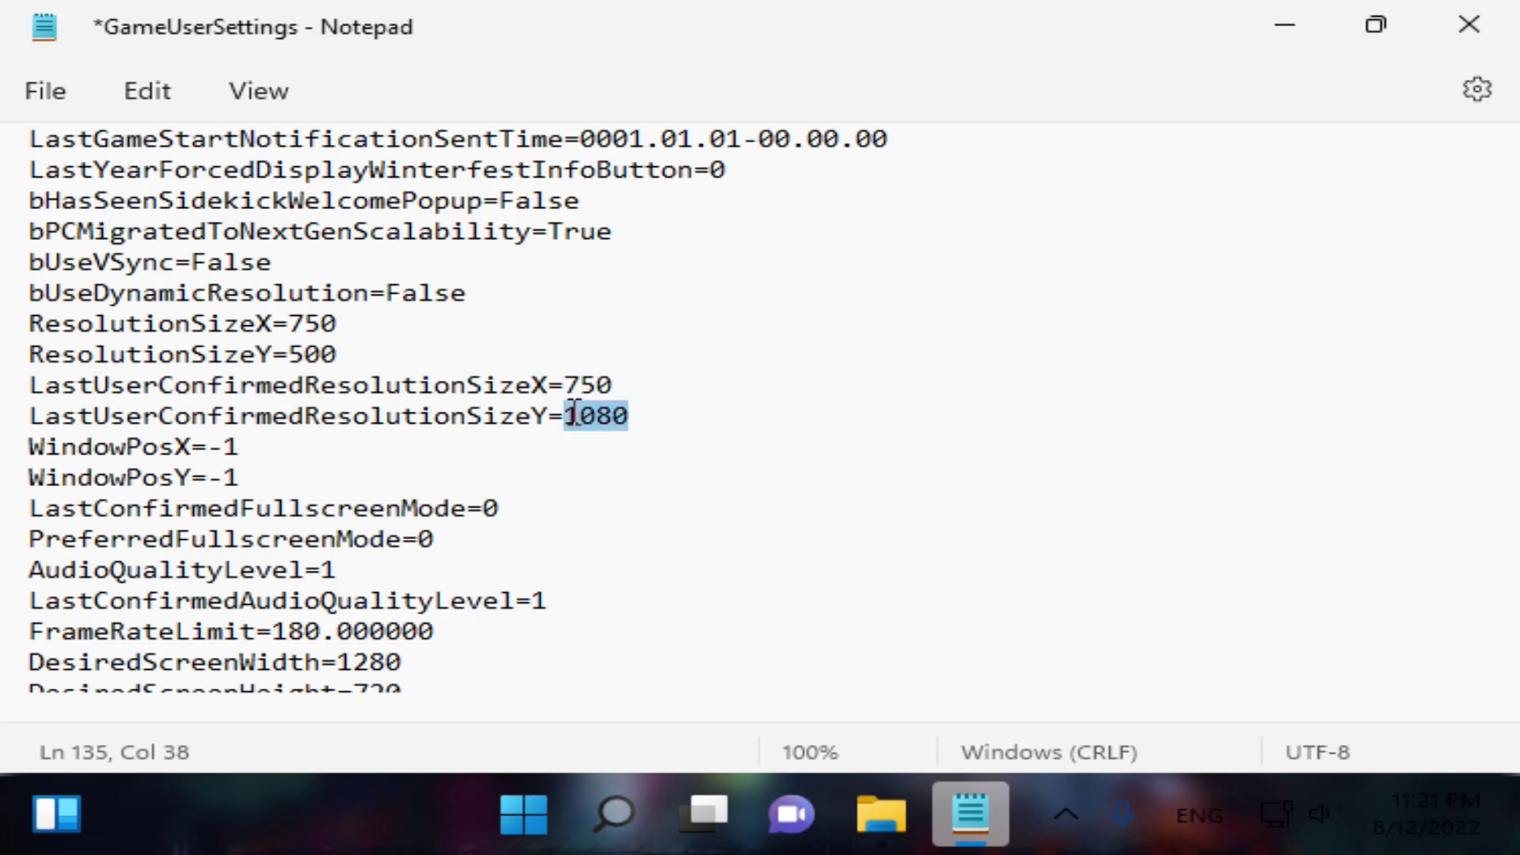
{"action": "type", "text": "5"}
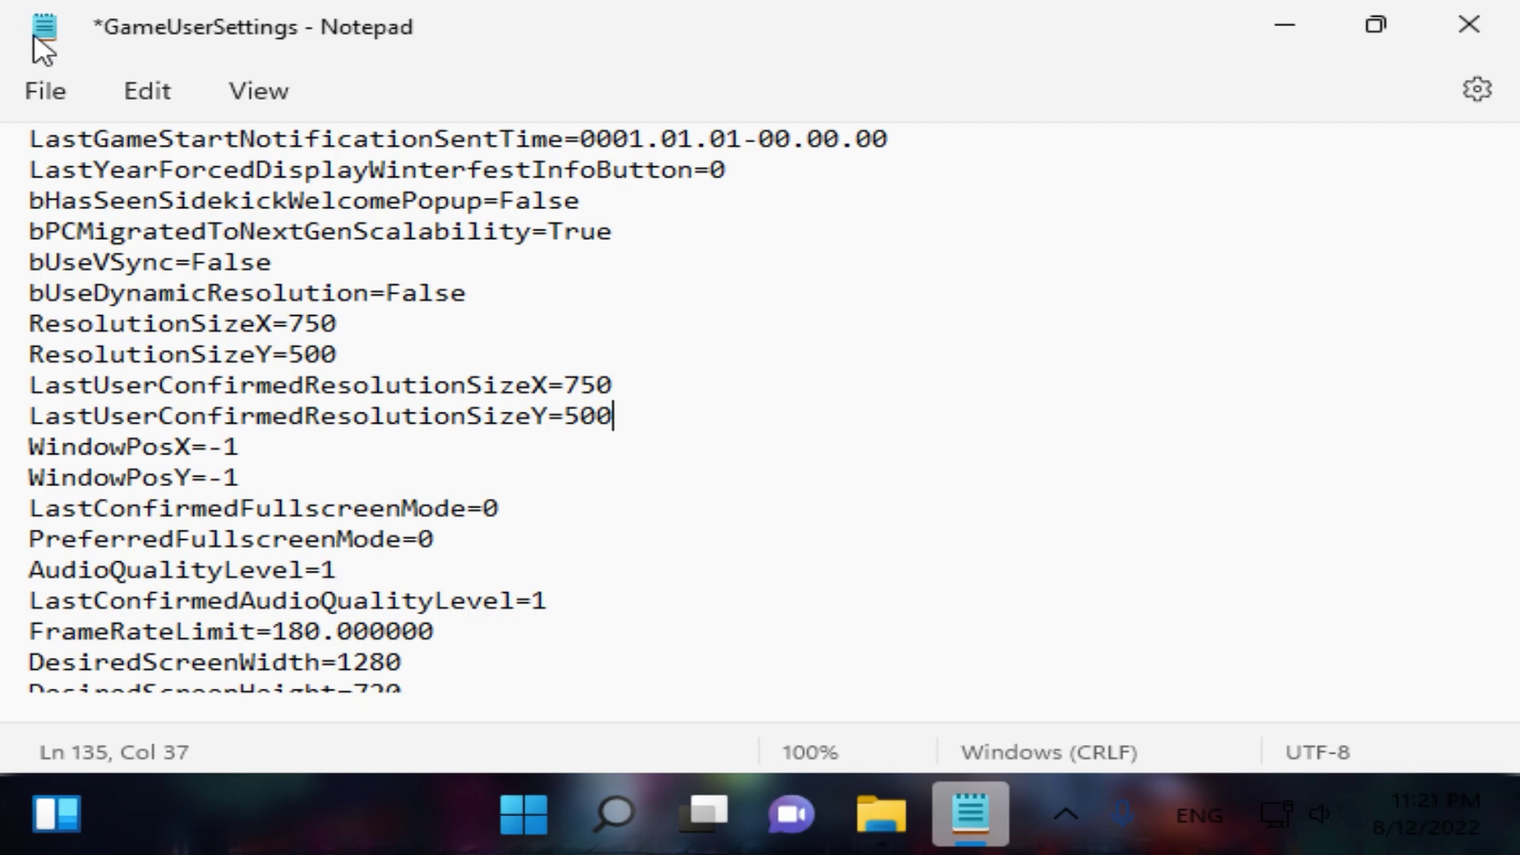
- Save GameUserSettings, then close Notepad and File Explorer
{"action": "left_click", "coordinate": [55, 93]}
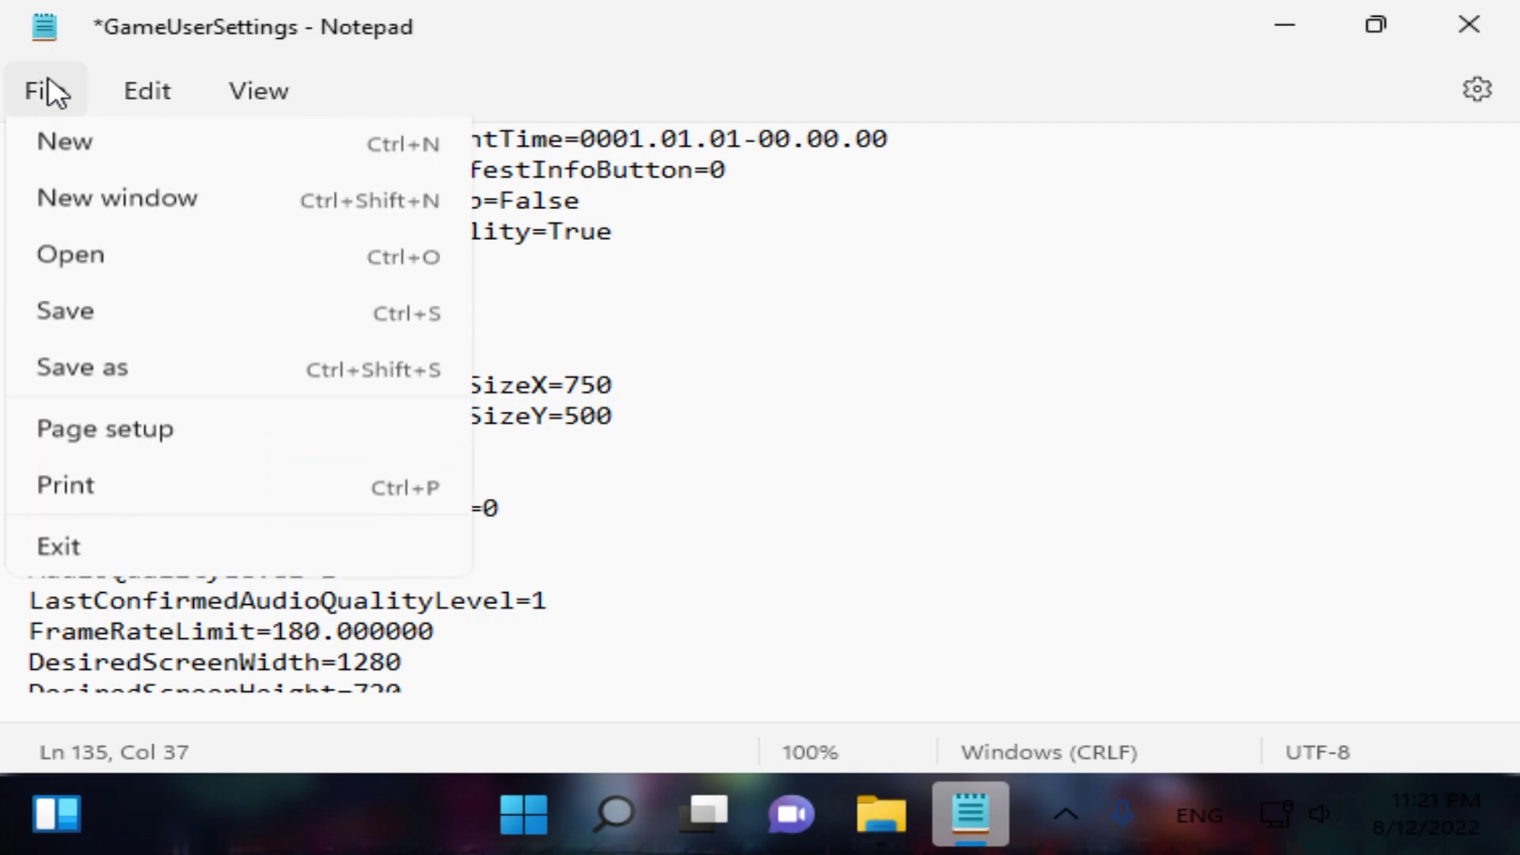
{"action": "left_click", "coordinate": [112, 316]}
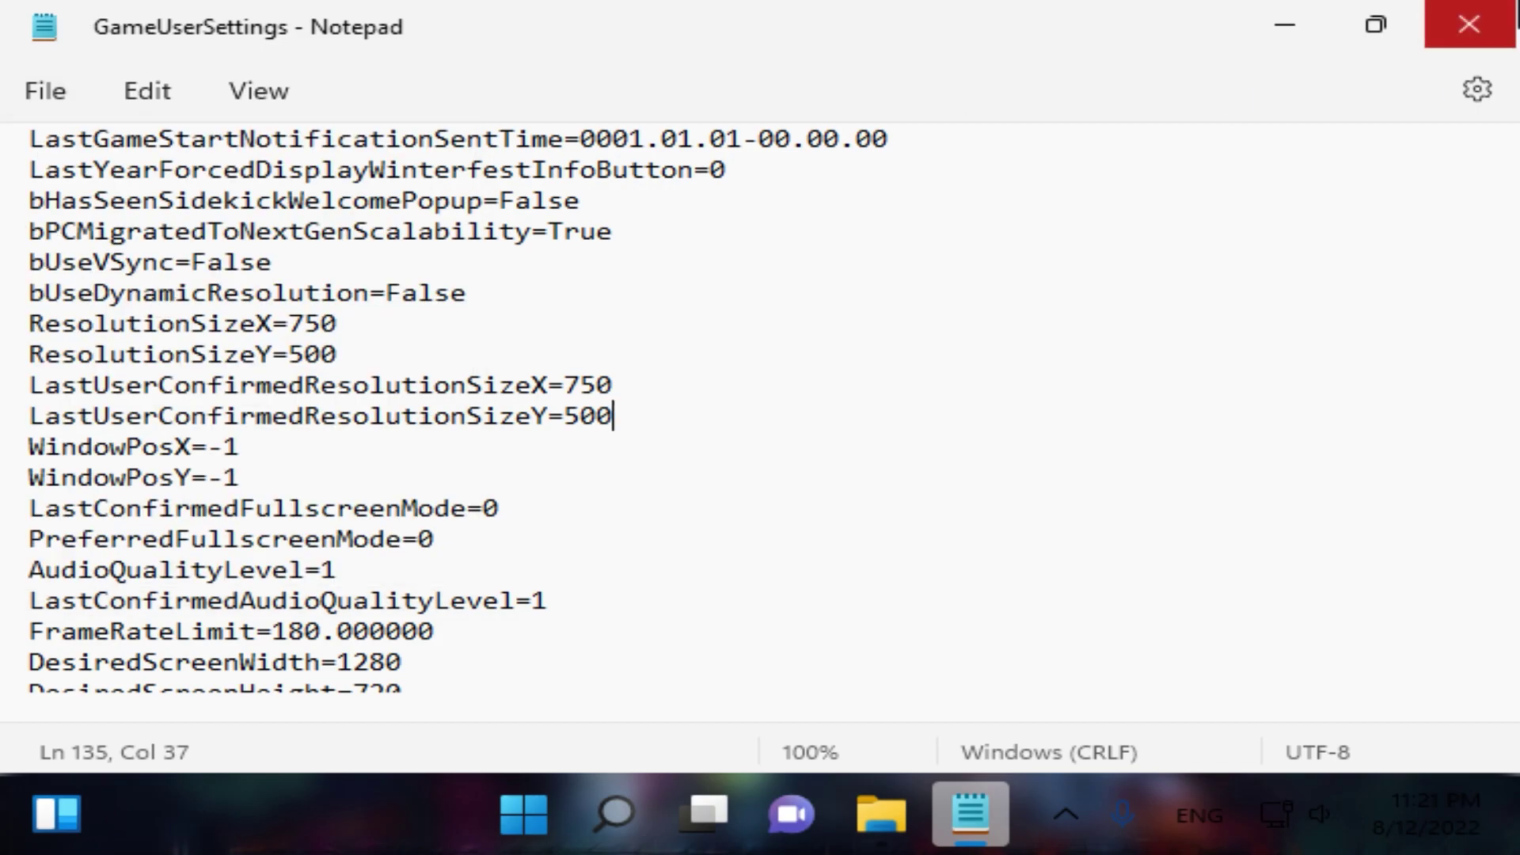
{"action": "left_click", "coordinate": [1513, 12]}
{"action": "left_click", "coordinate": [1501, 19]}
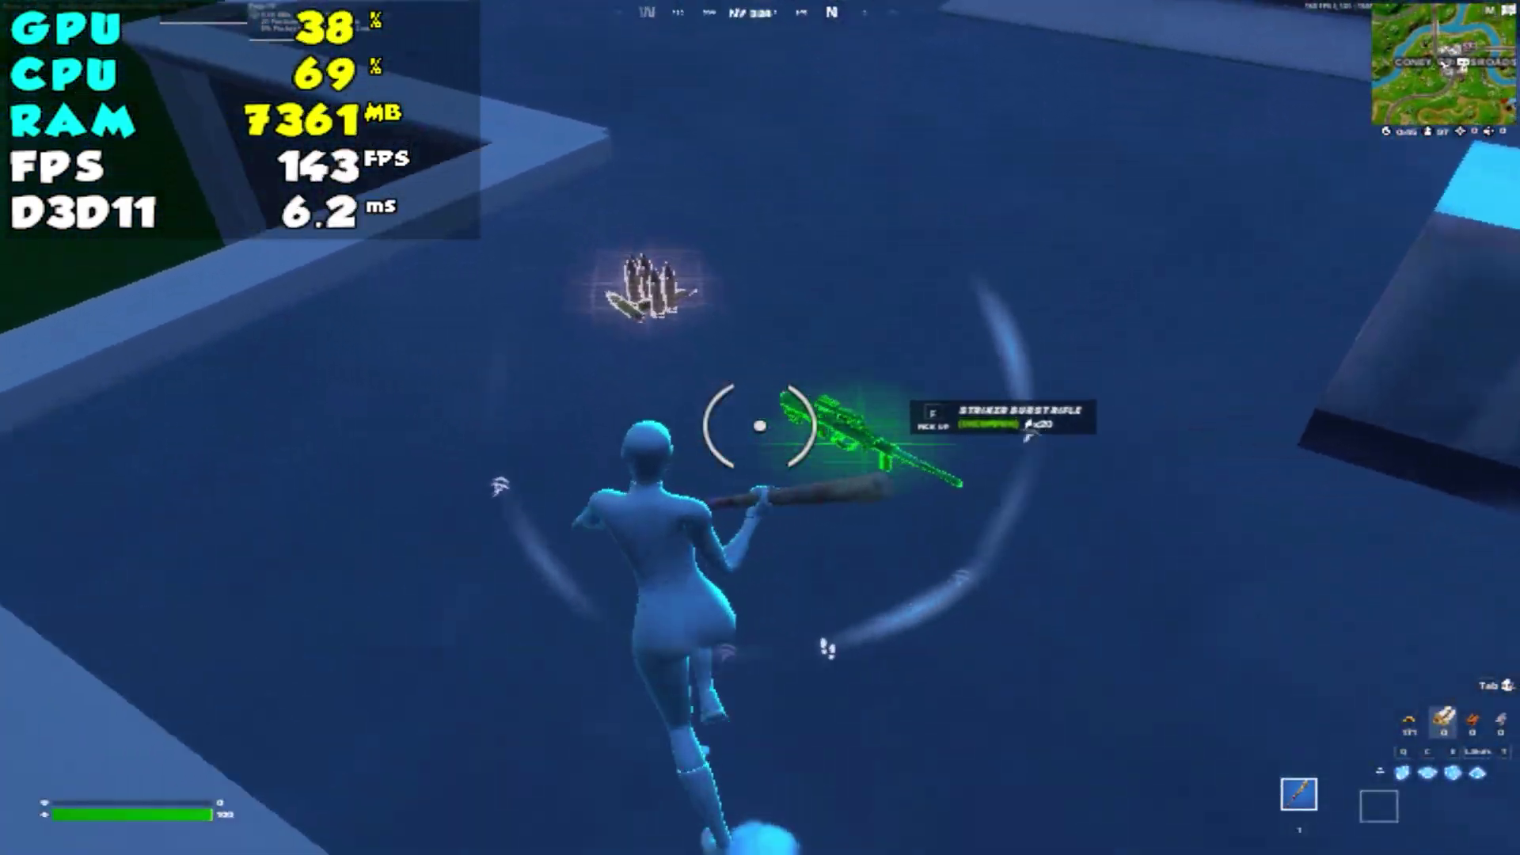
- Pick up the Striker Burst Rifle and move into the office toward the window
{"action": "key", "text": "f"}
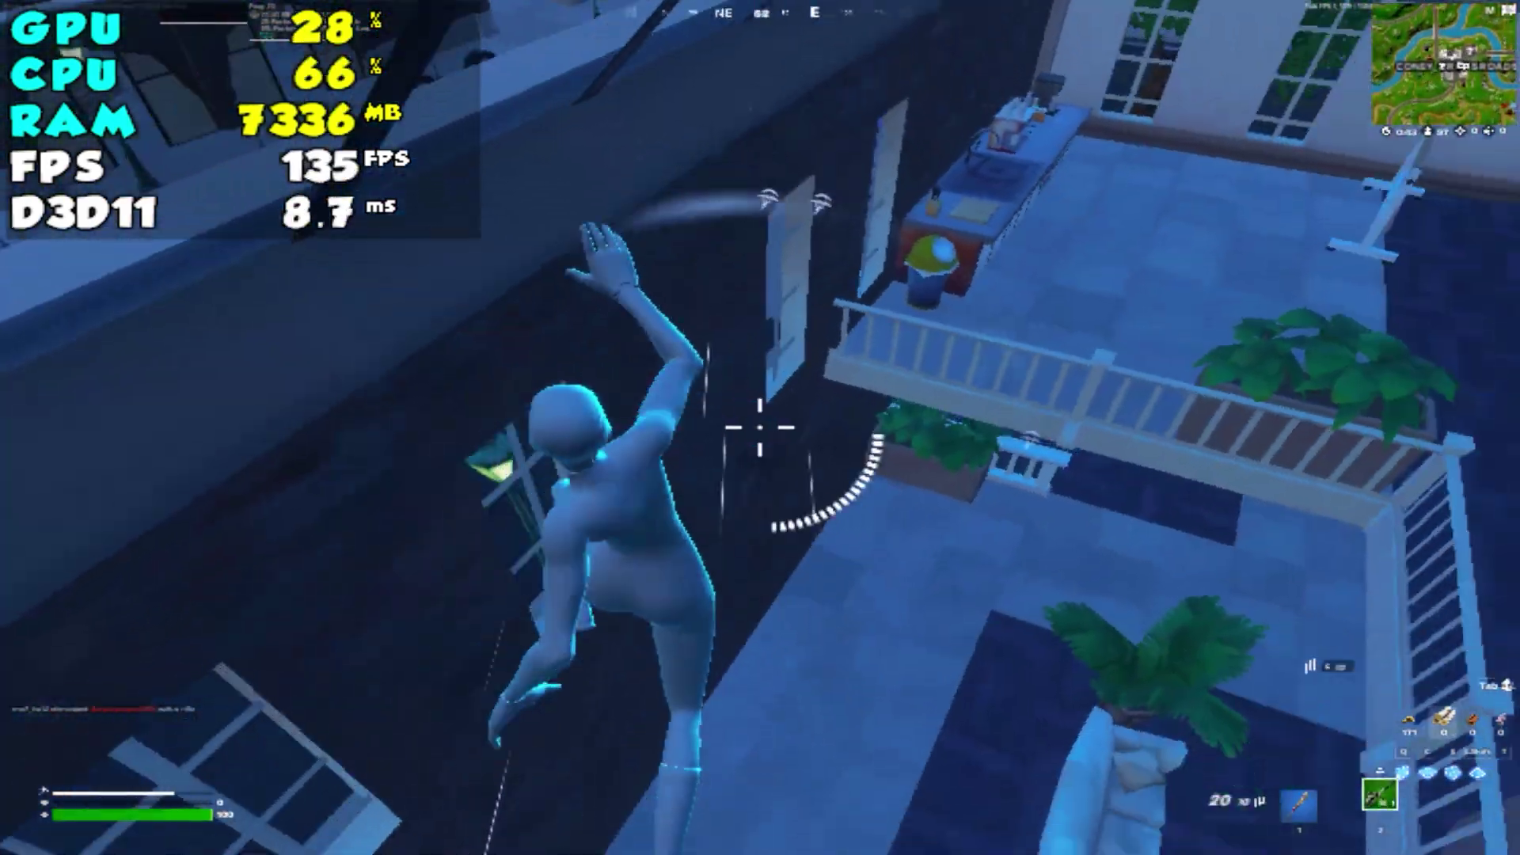
{"action": "key", "text": "w"}
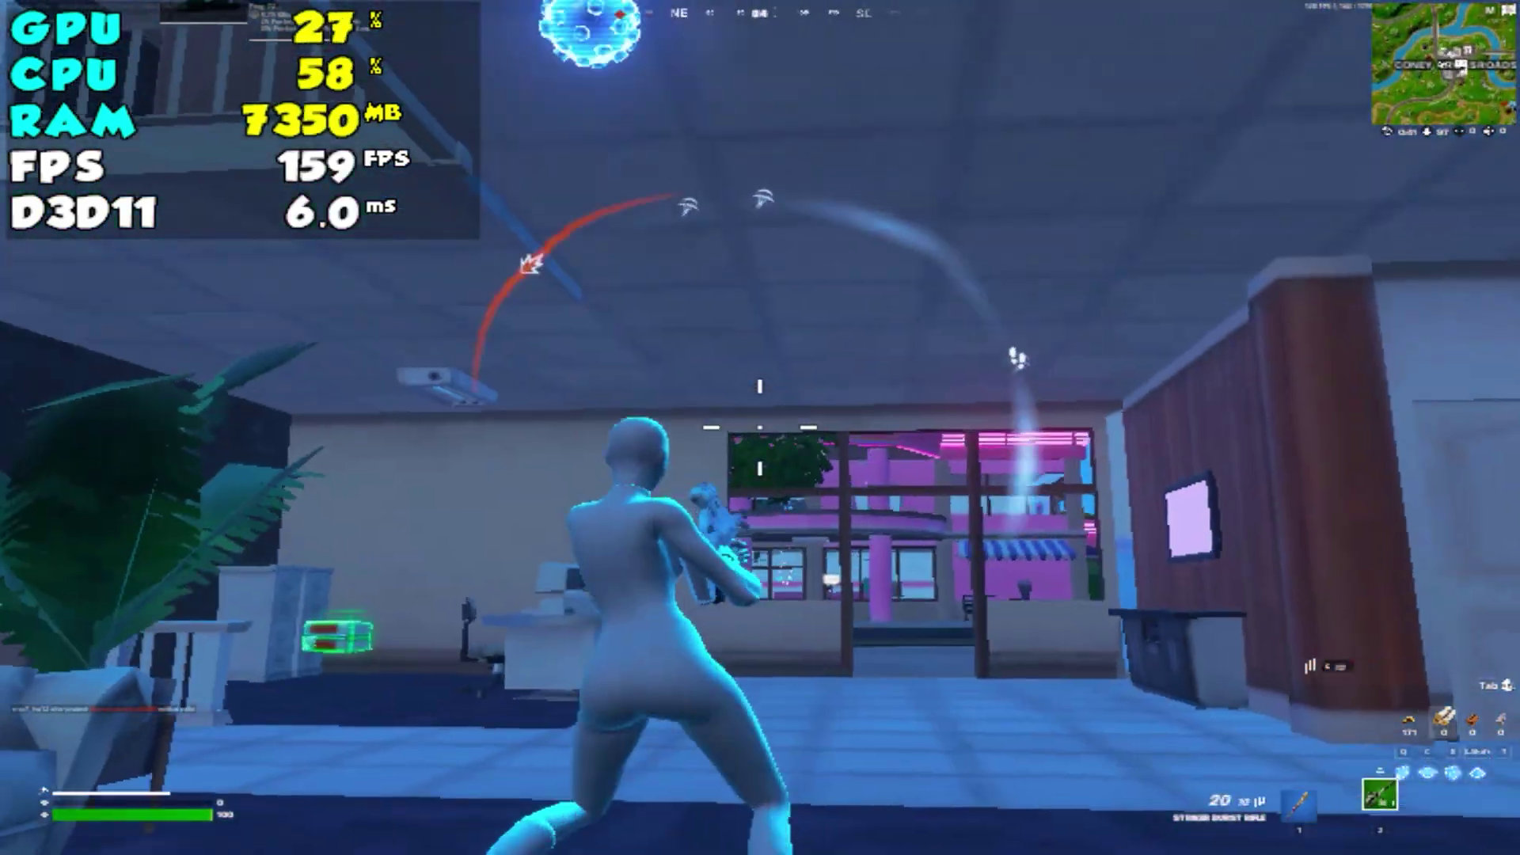
{"action": "key", "text": "w"}
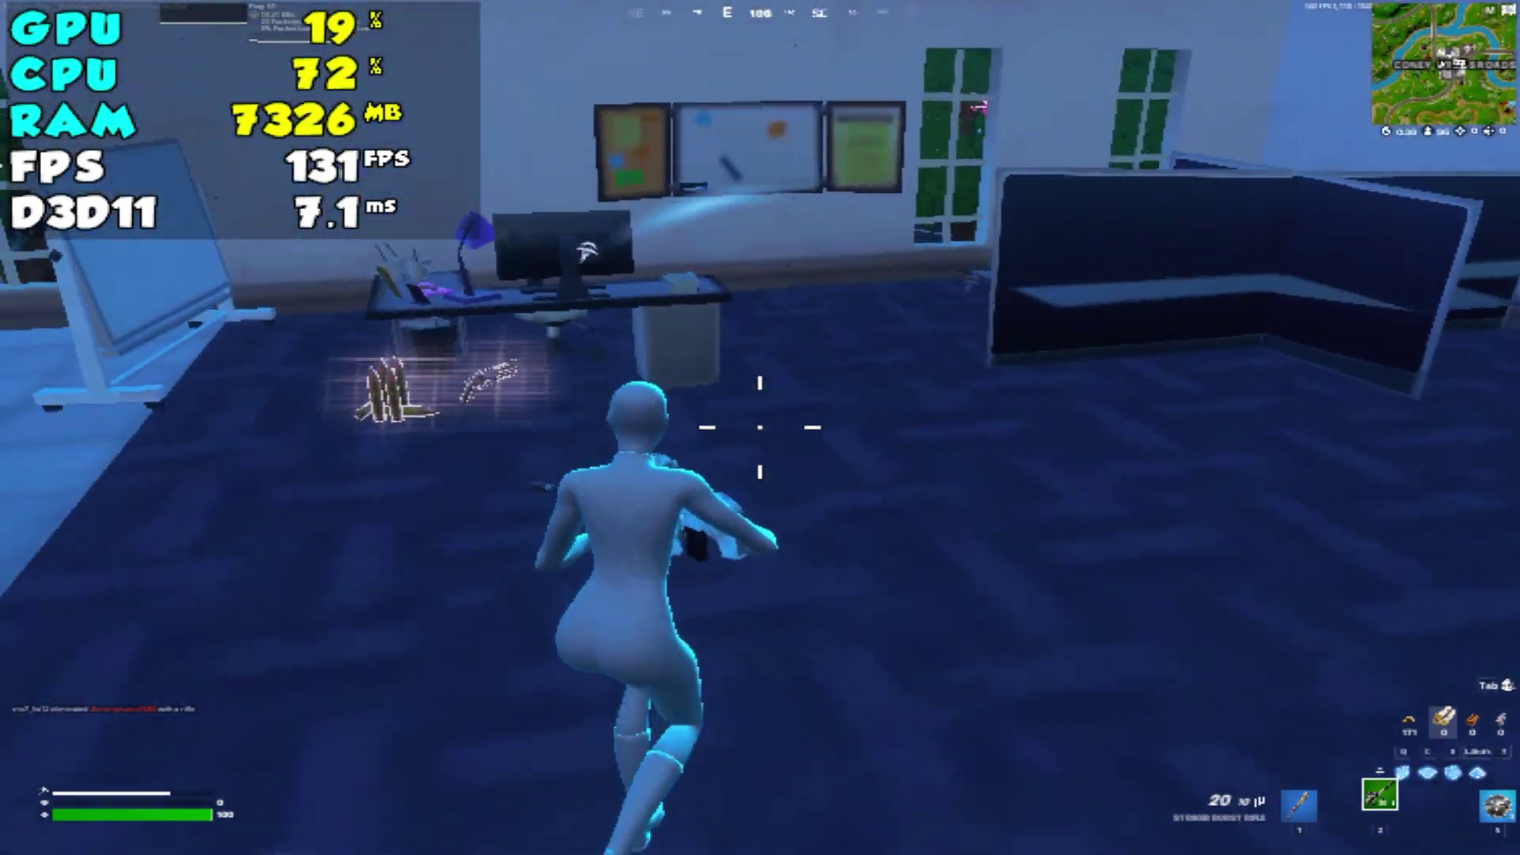